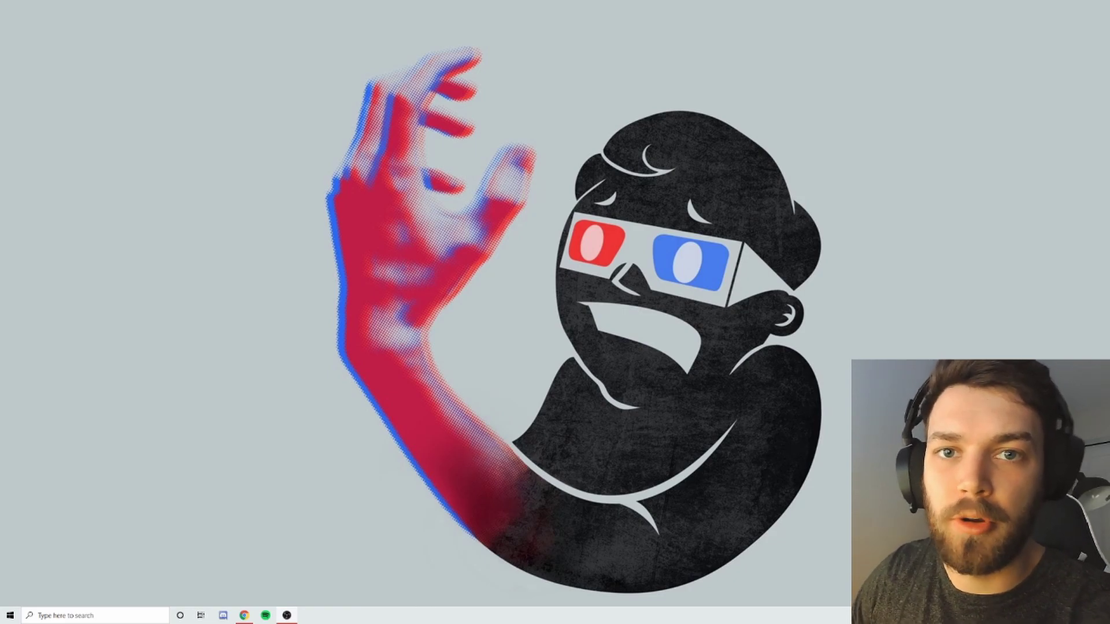
Open Command Prompt and run ipconfig to list the network configuration.
left_click(86, 616)
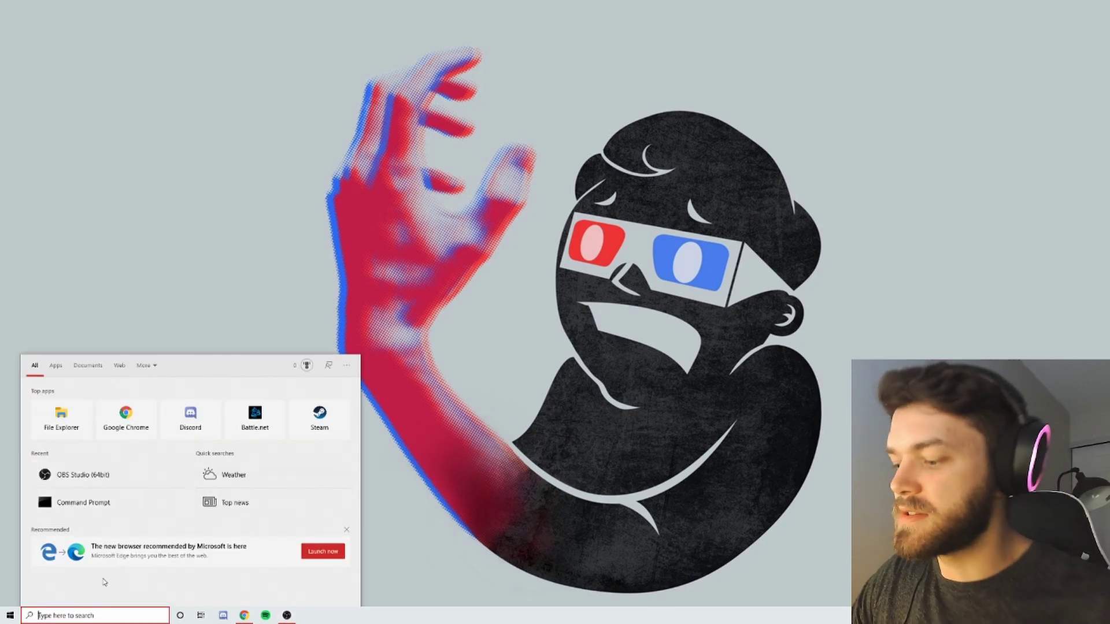
type("cmd")
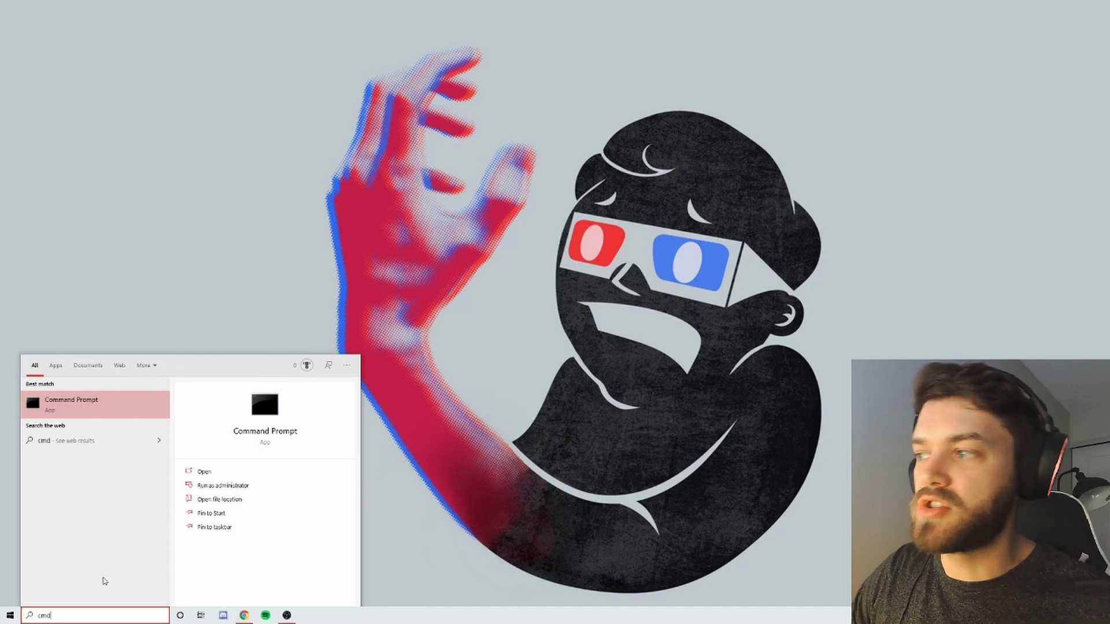
left_click(95, 404)
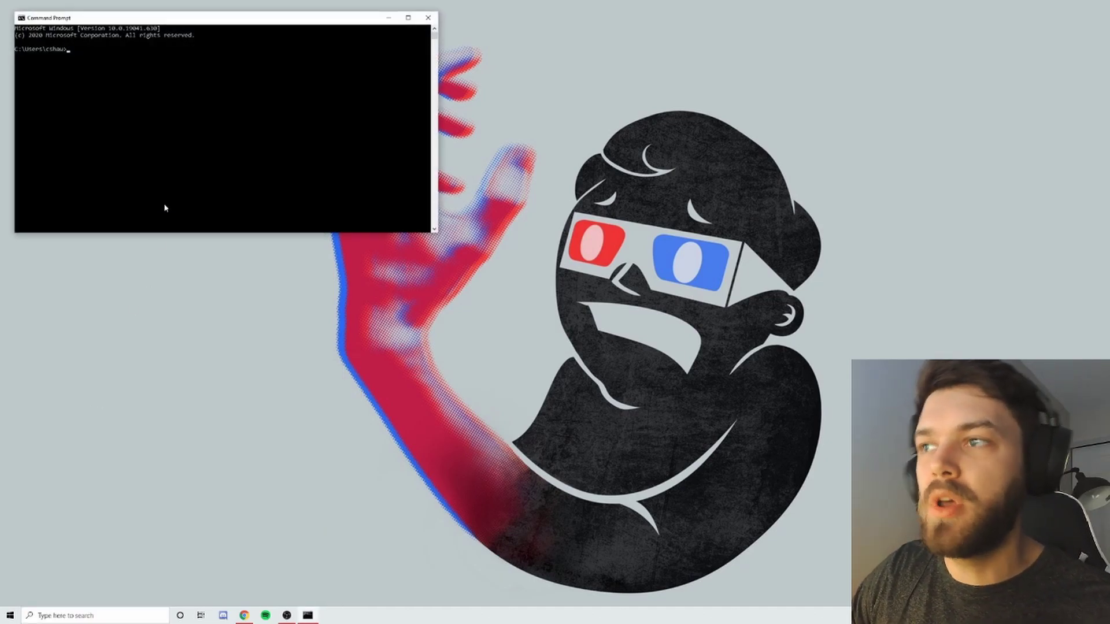
type("ipco")
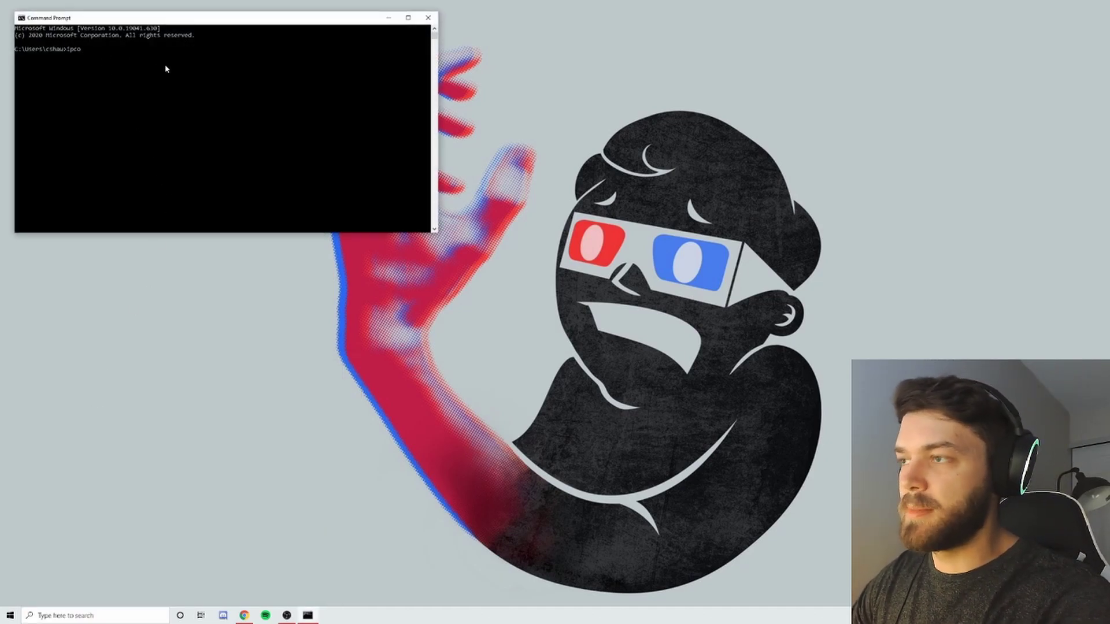
type("nfig")
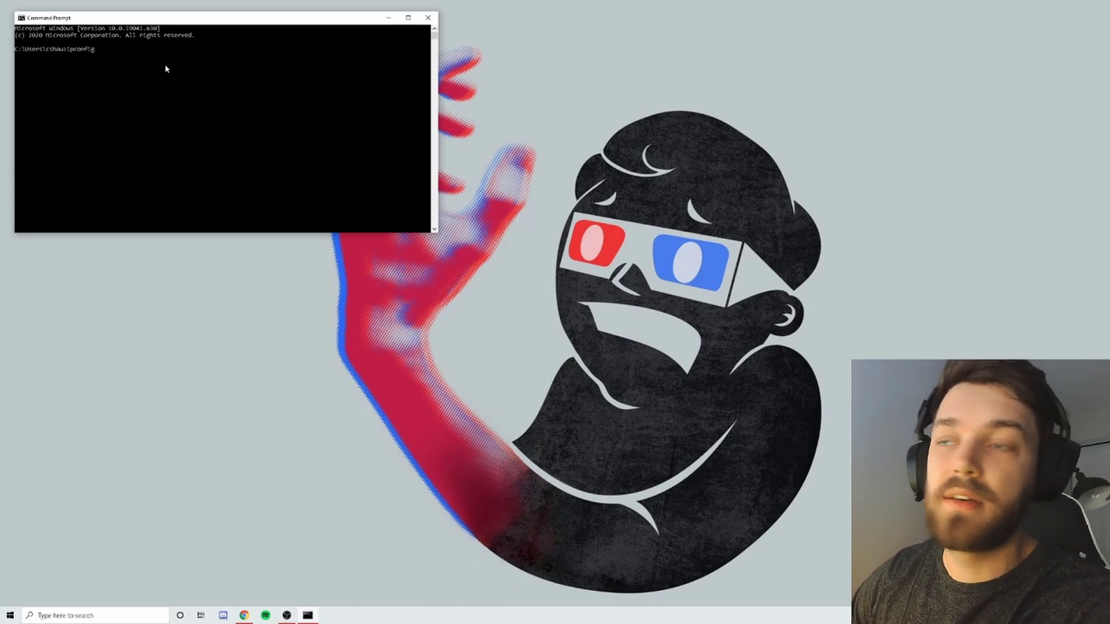
key("Return")
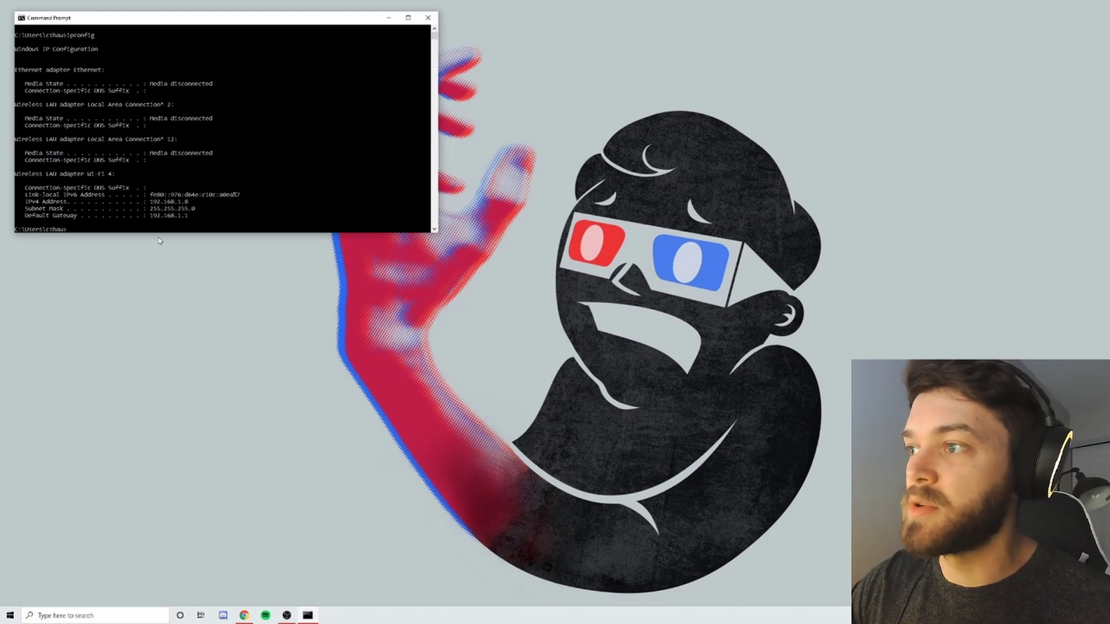
Copy the default gateway address 192.168.1.1 from the ipconfig output.
left_click_drag(25, 218, 187, 218)
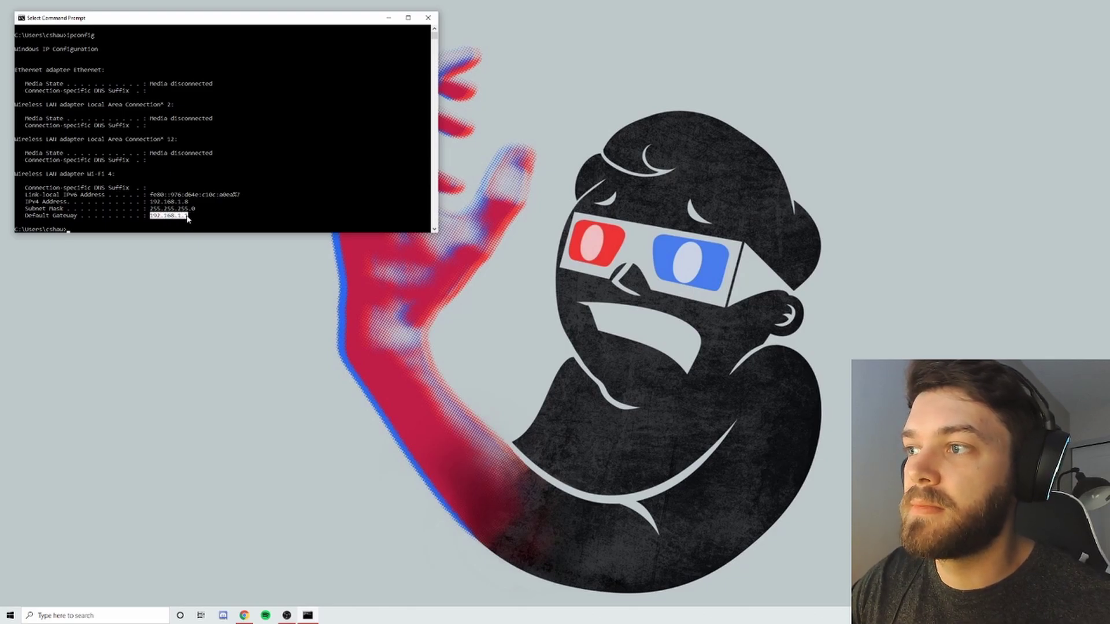
right_click(193, 218)
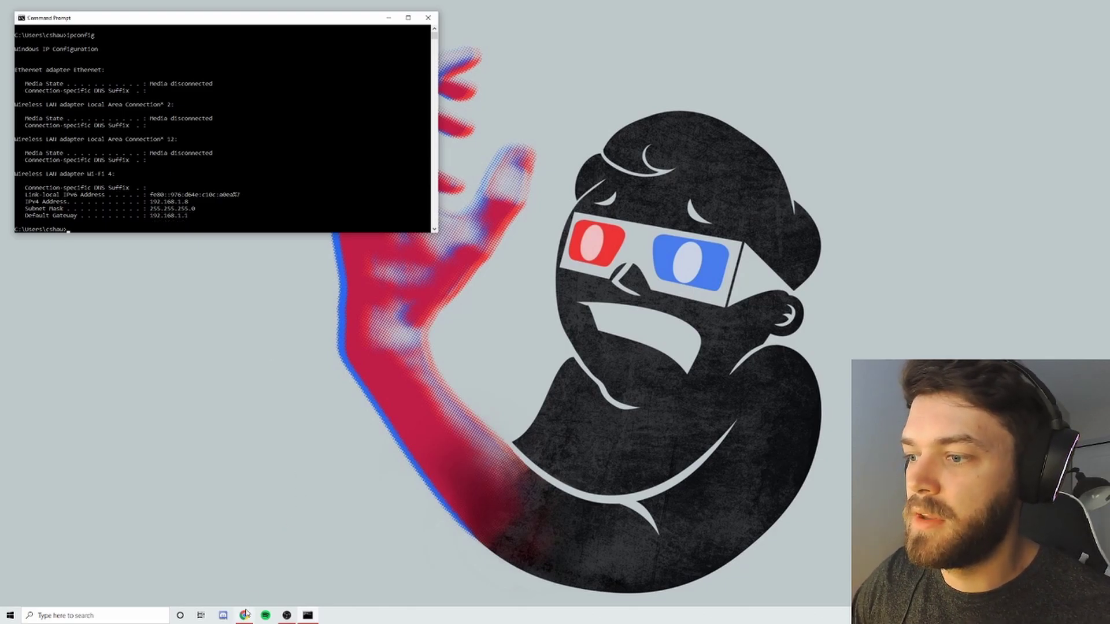
left_click(250, 585)
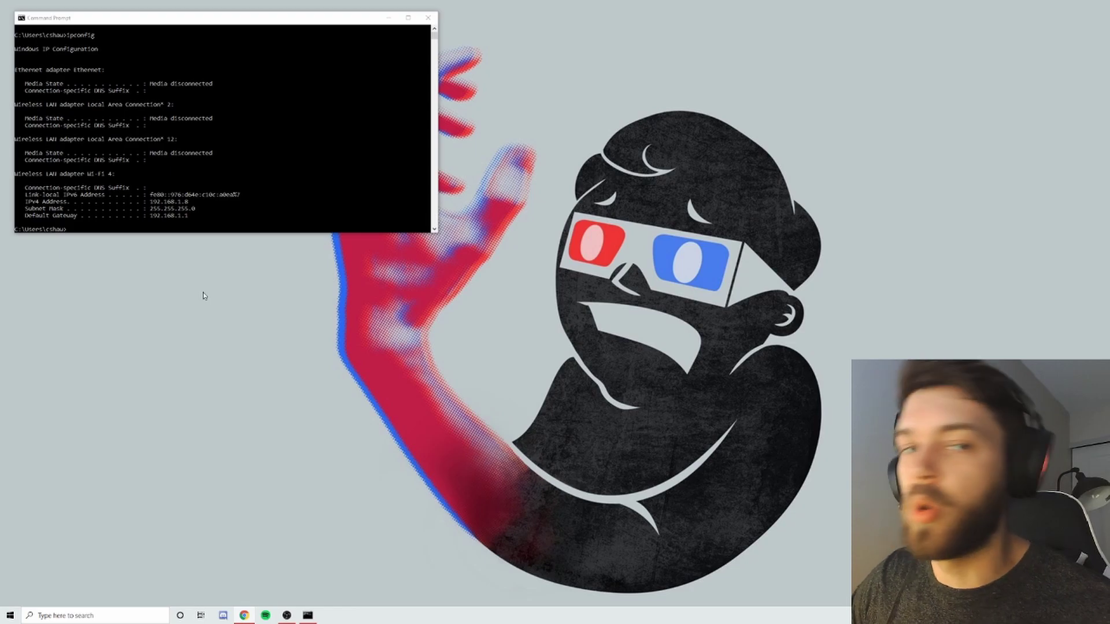
Load 192.168.1.1 in Chrome and sign in with username admin and the router password.
key("alt+Tab")
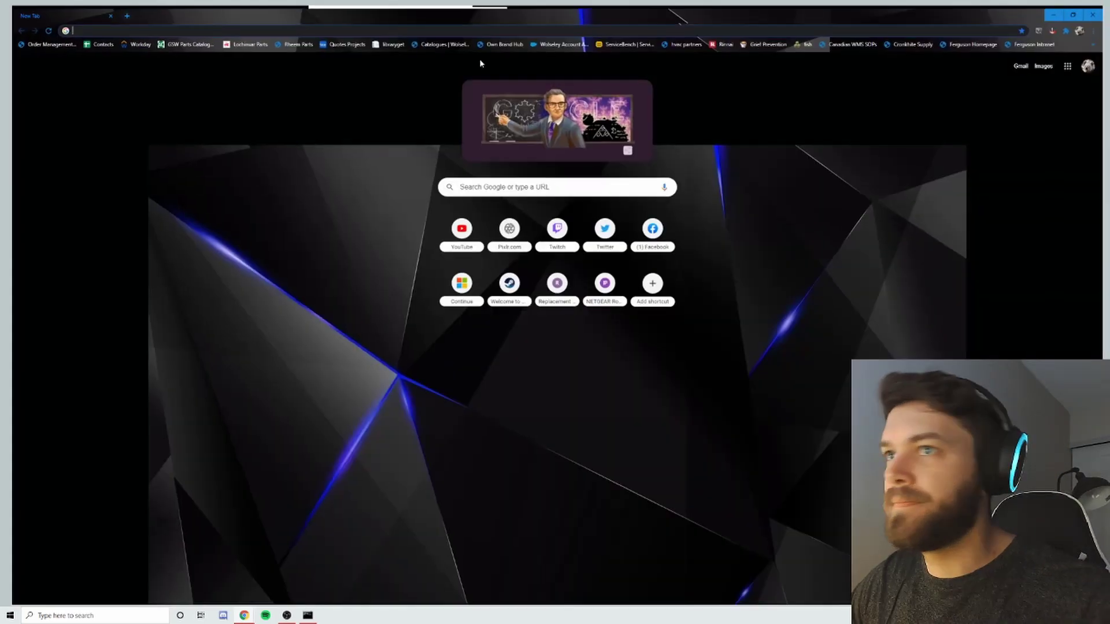
type("192.168.1.1")
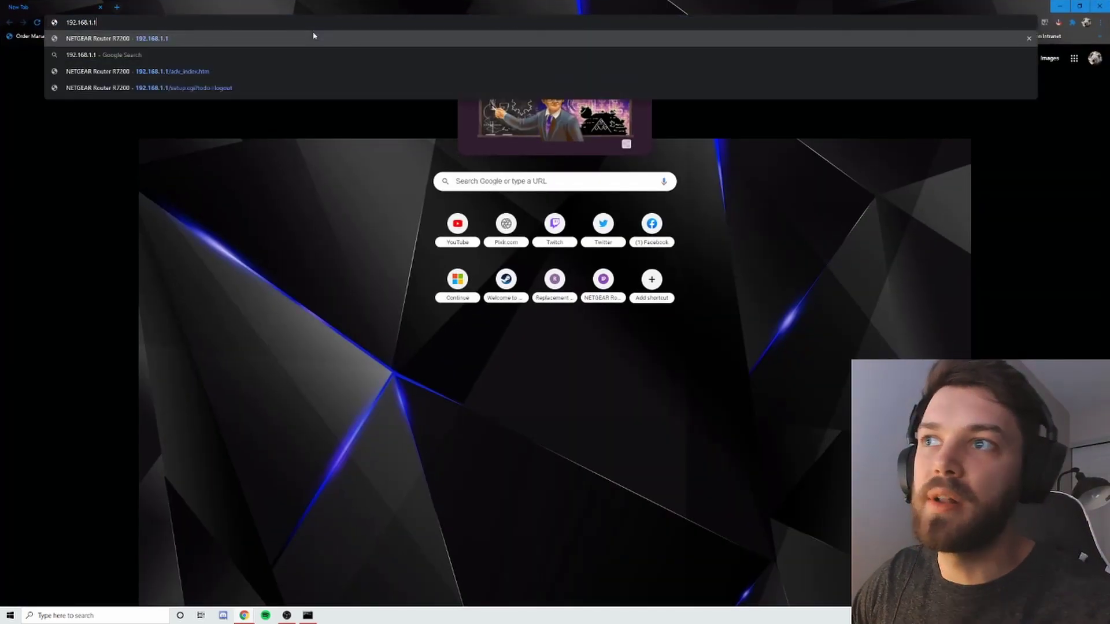
key("Return")
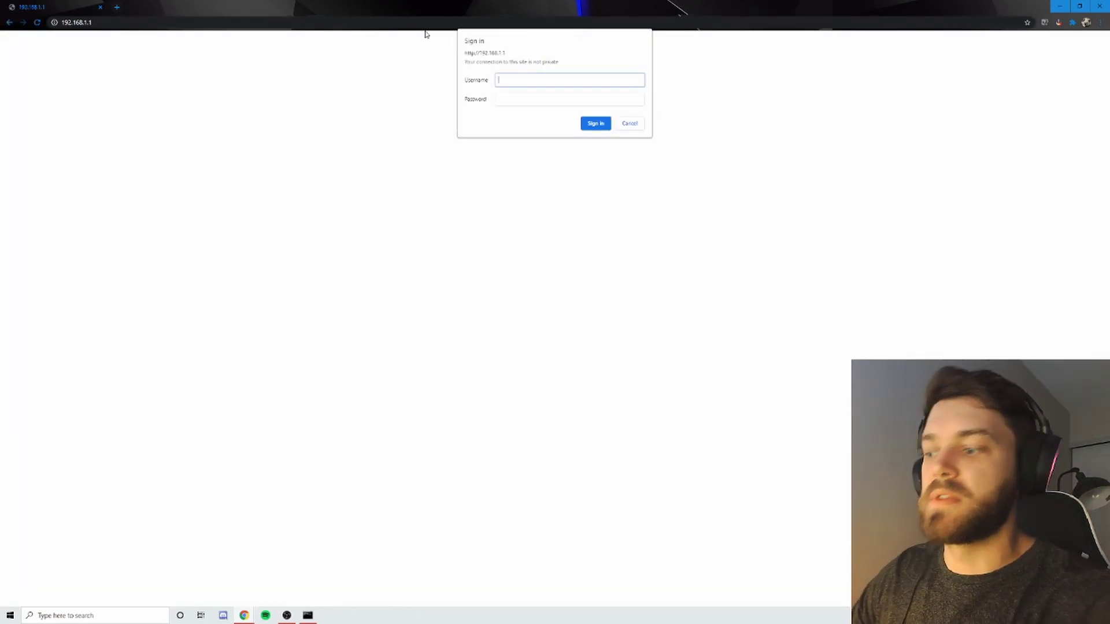
type("admin")
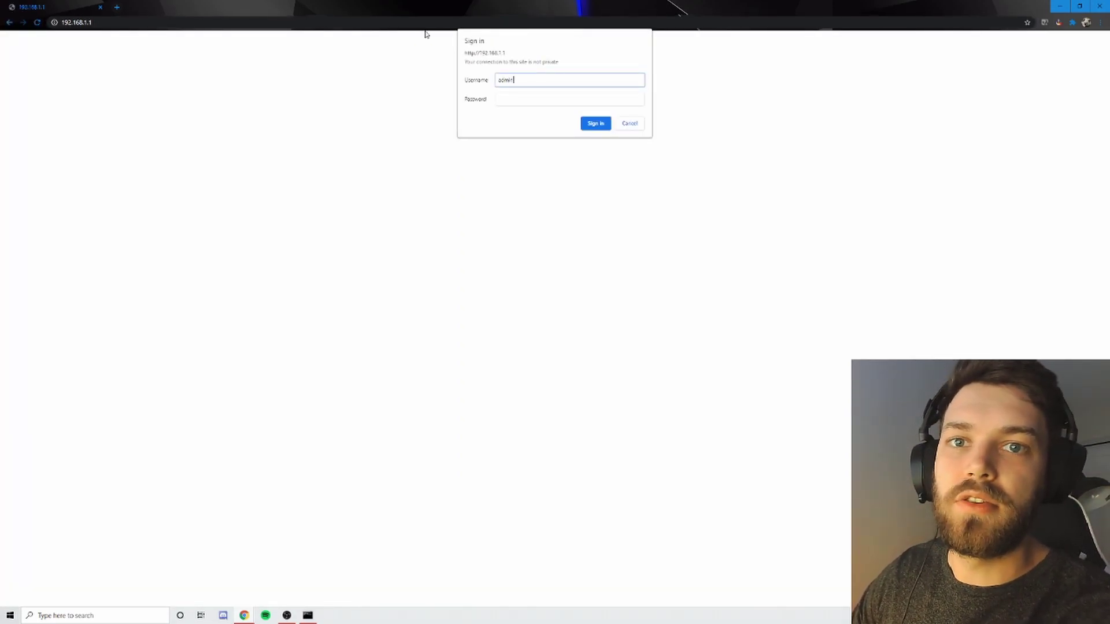
key("Tab")
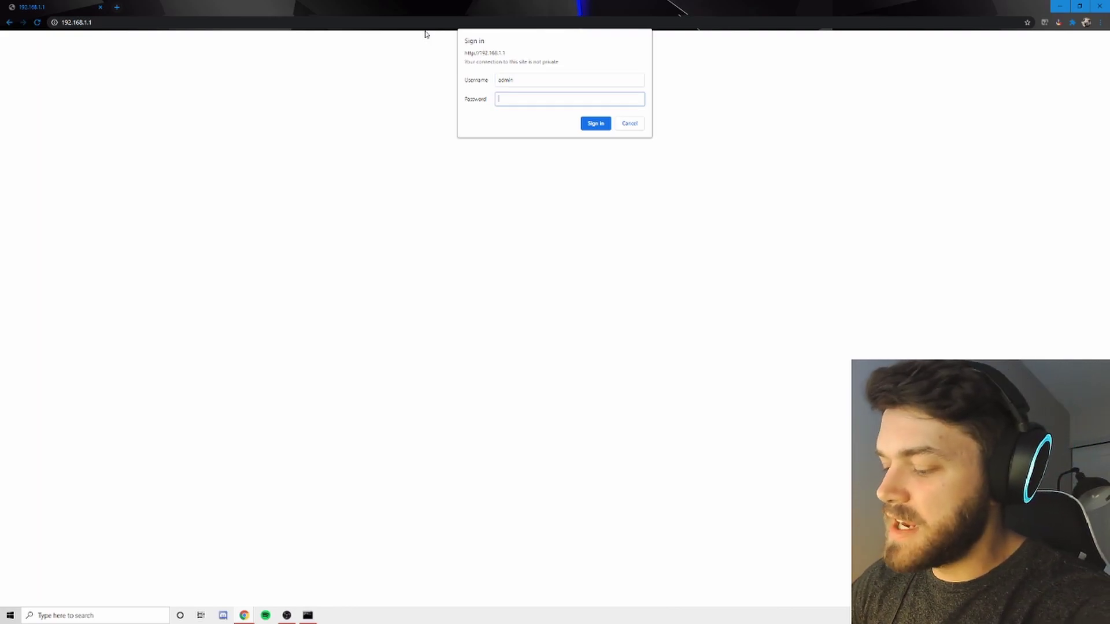
type("adm")
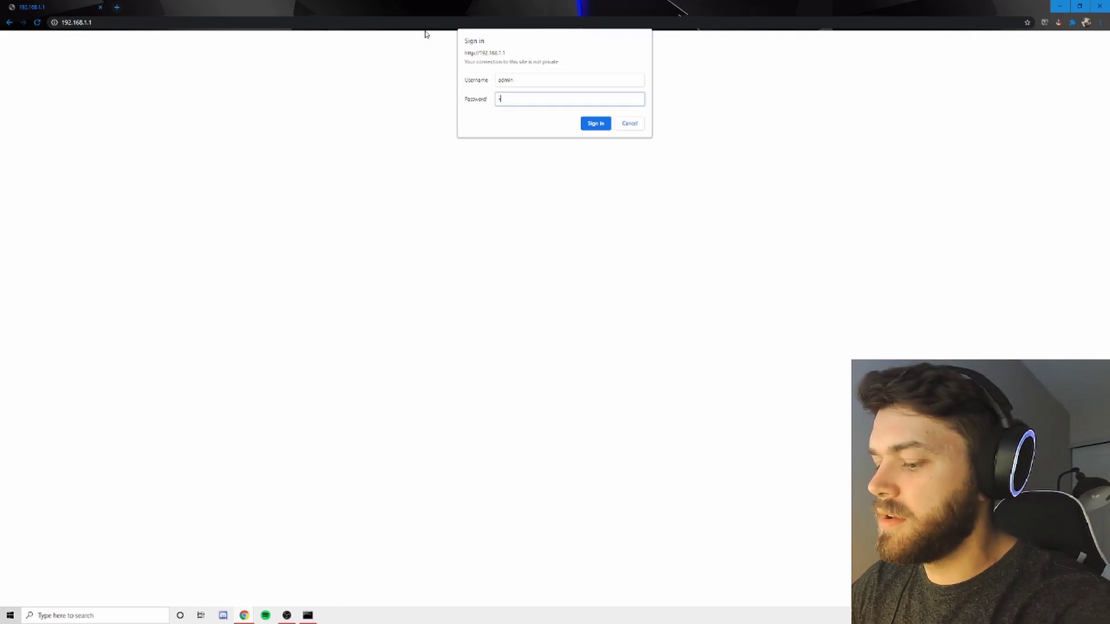
type("admin")
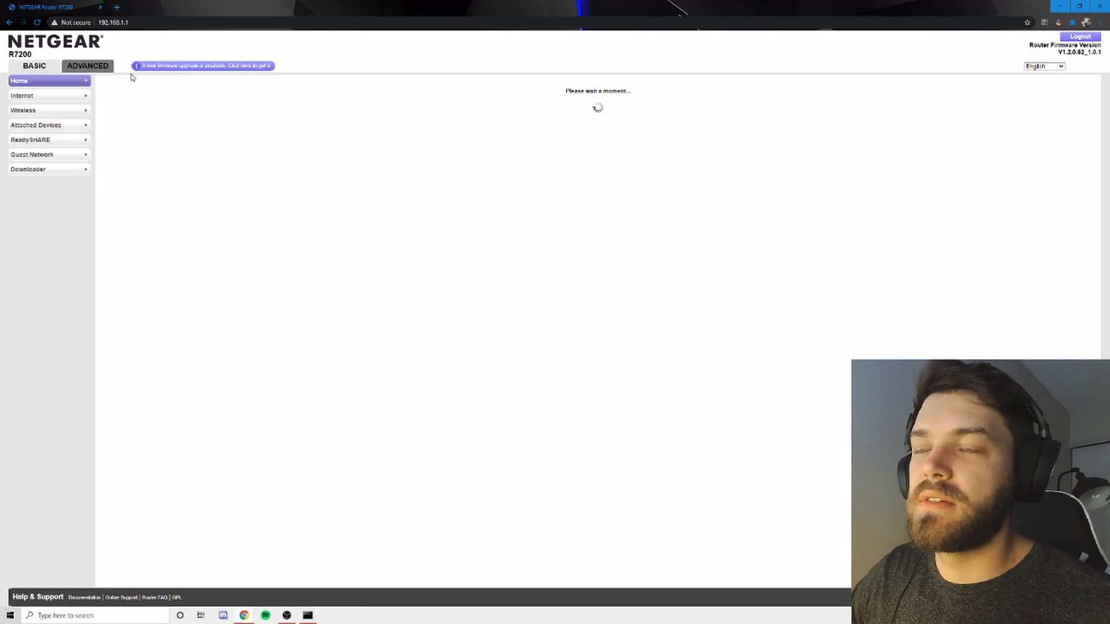
Go to ADVANCED > Advanced Setup > Port Forwarding / Port Triggering.
left_click(95, 67)
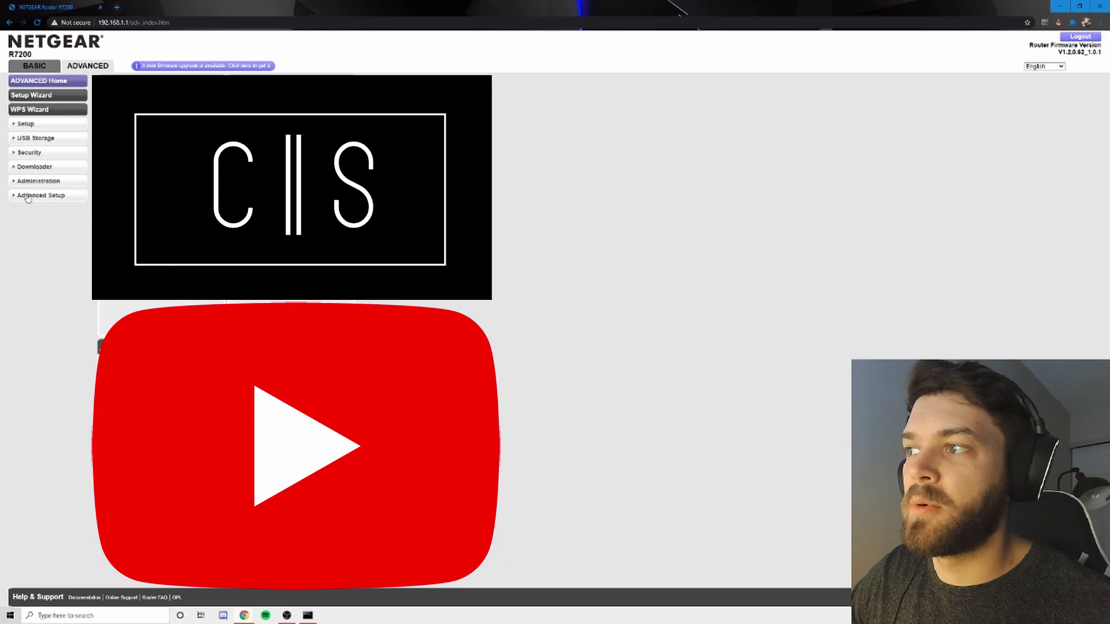
left_click(14, 197)
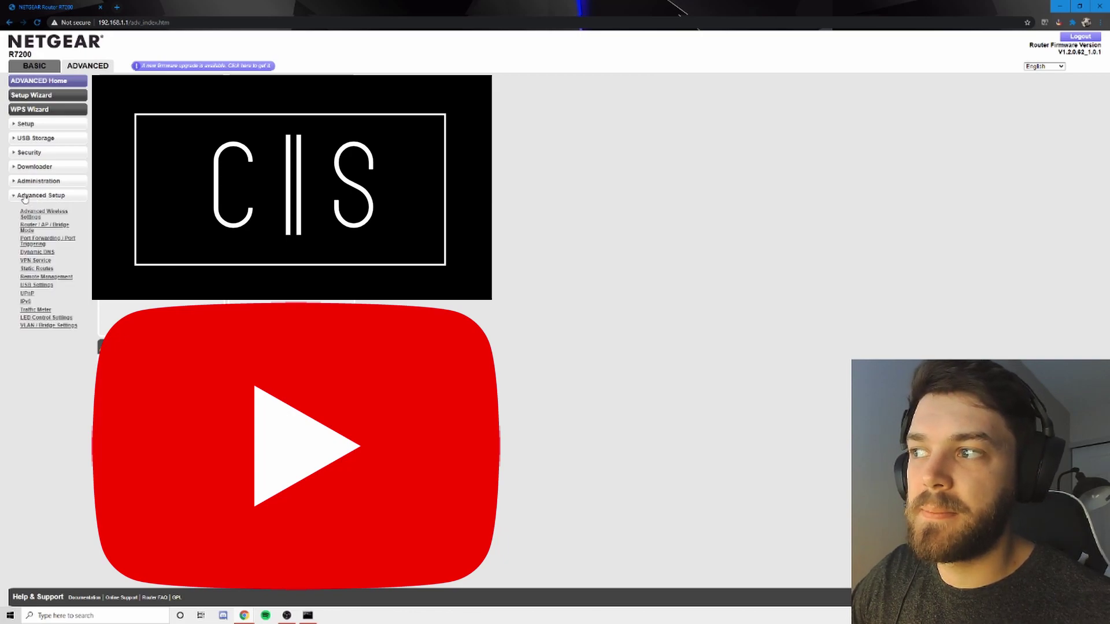
left_click(39, 243)
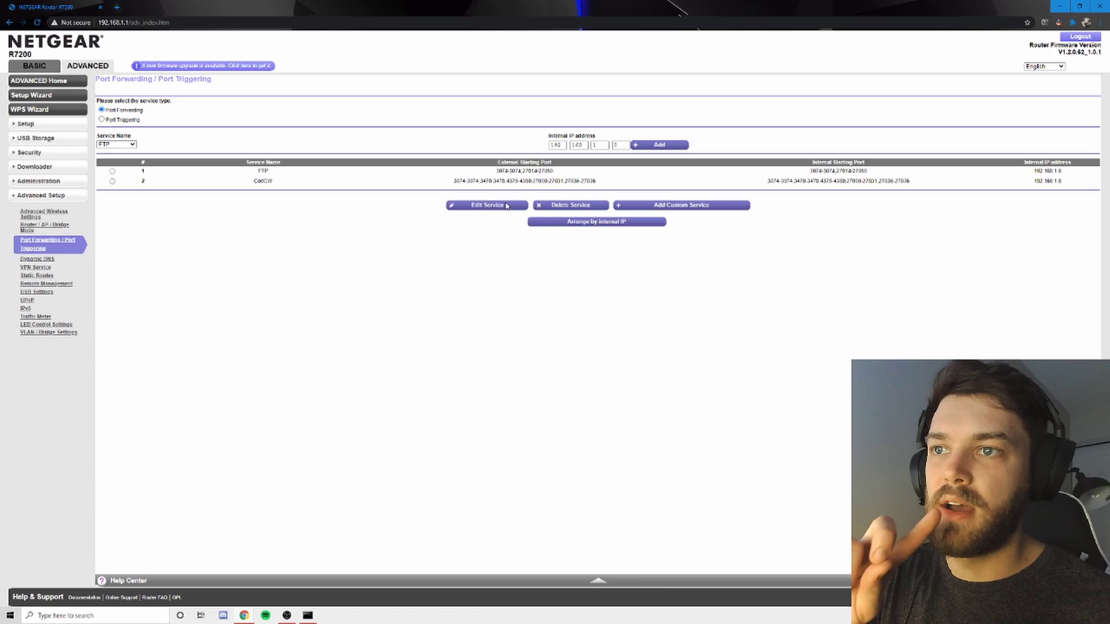
Add a custom service named CODBOCW.
left_click(678, 208)
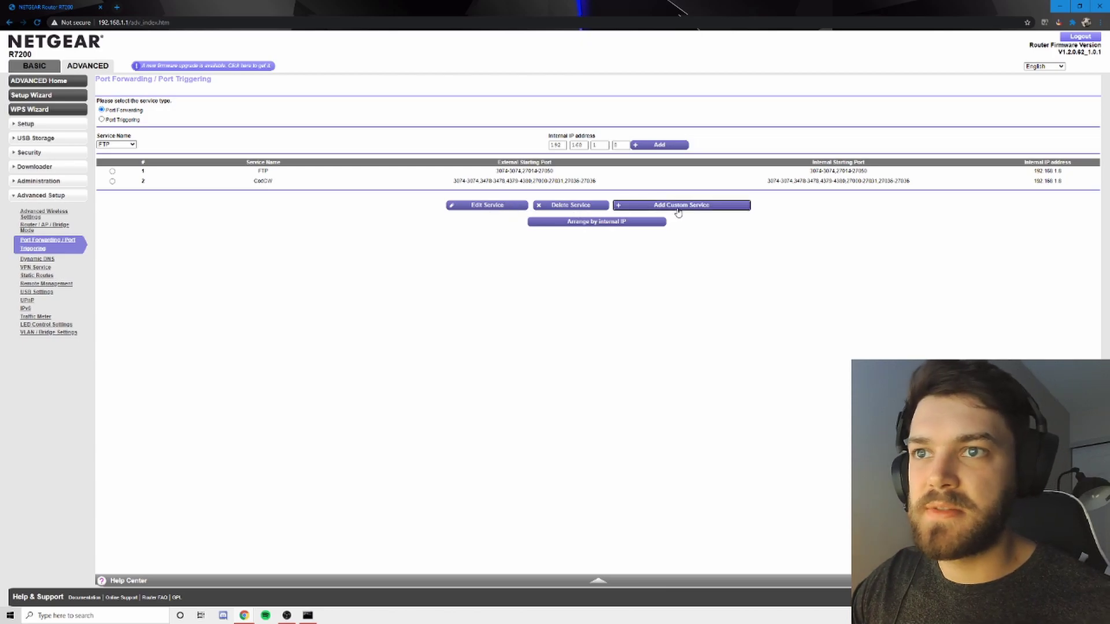
left_click(769, 101)
type("COD")
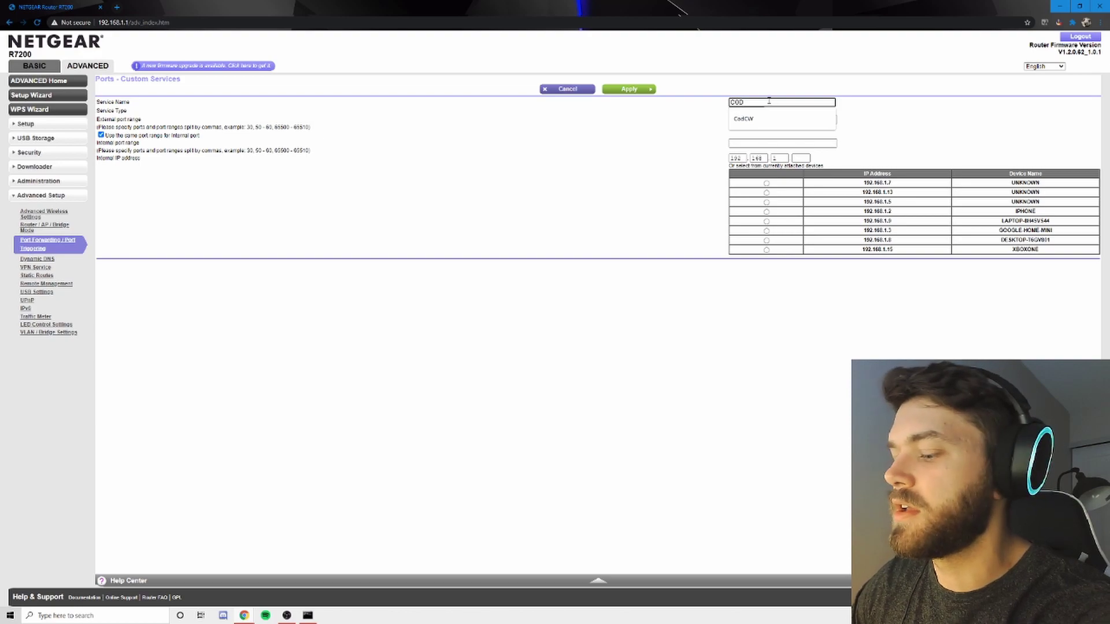
type("BOCW")
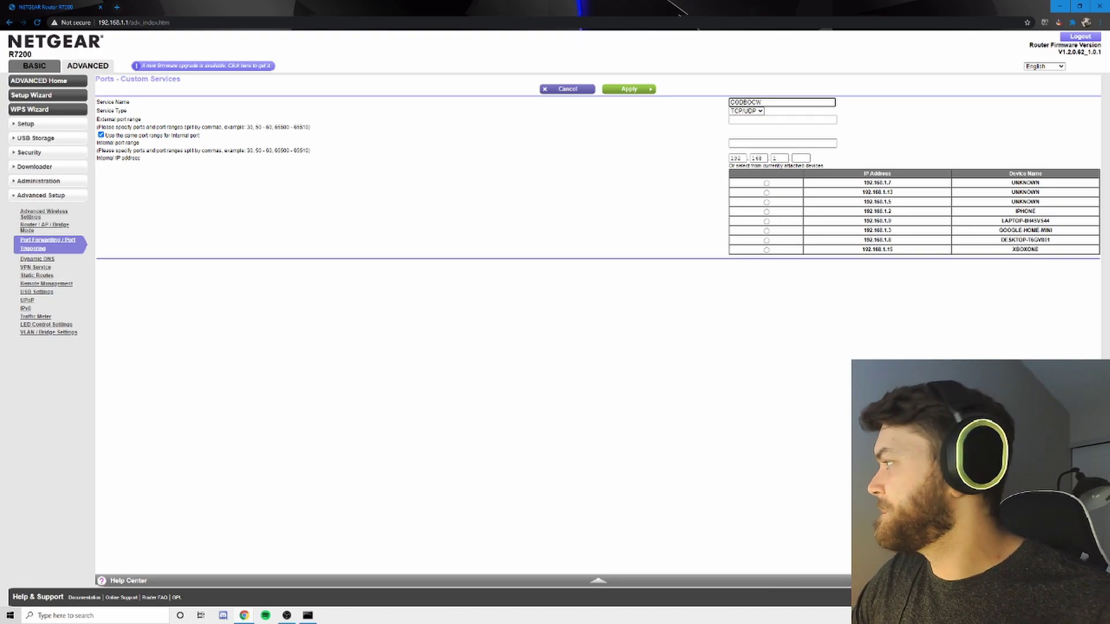
left_click_drag(0, 51, 299, 49)
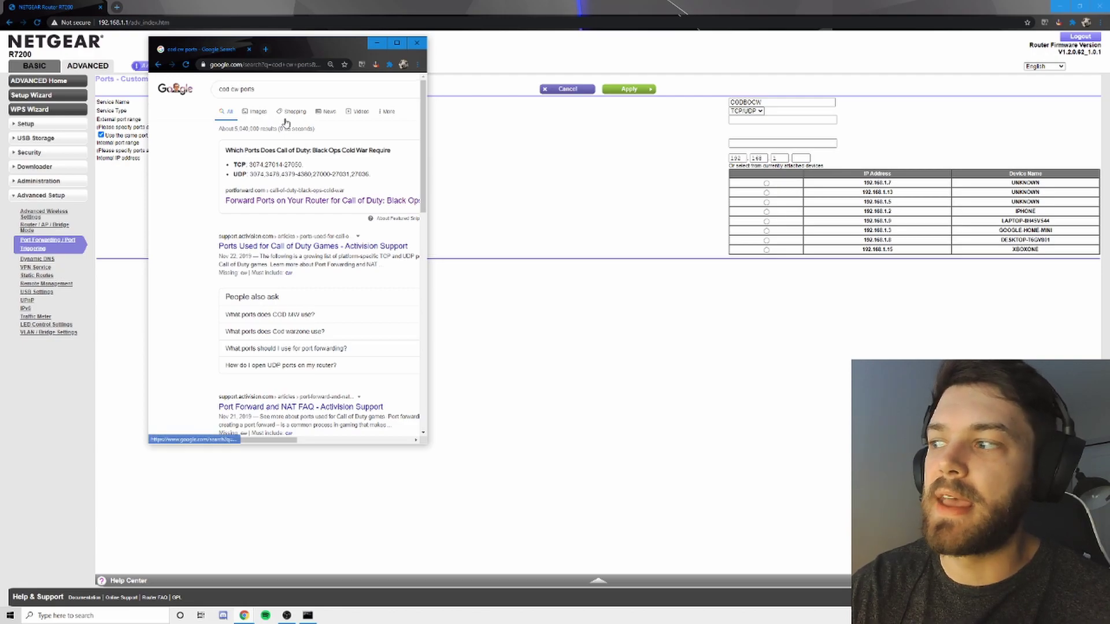
left_click_drag(233, 165, 249, 174)
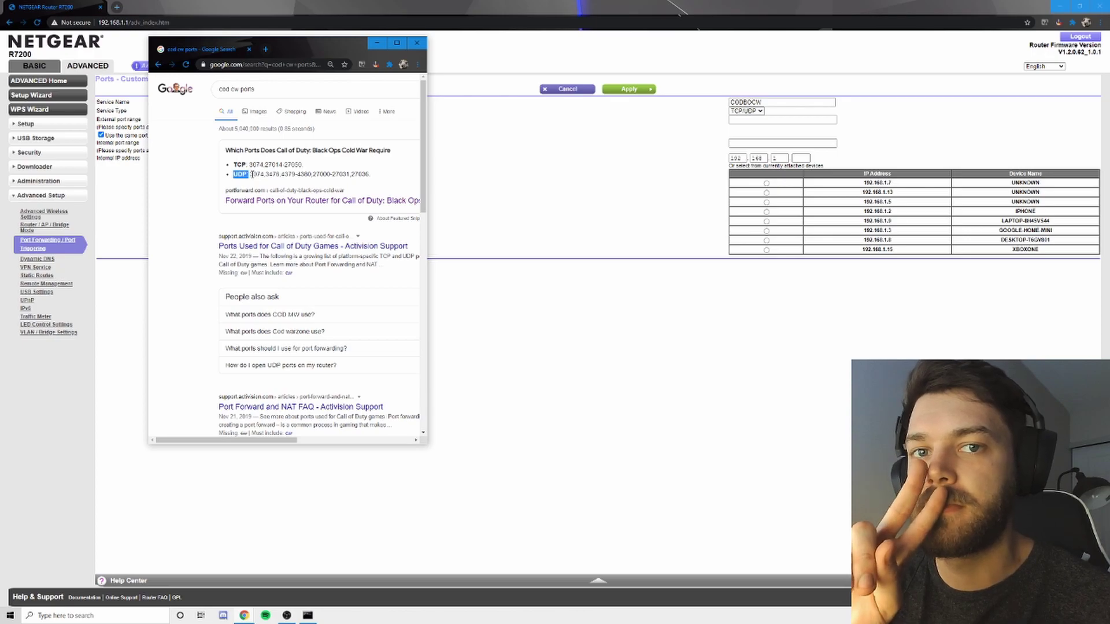
left_click(392, 169)
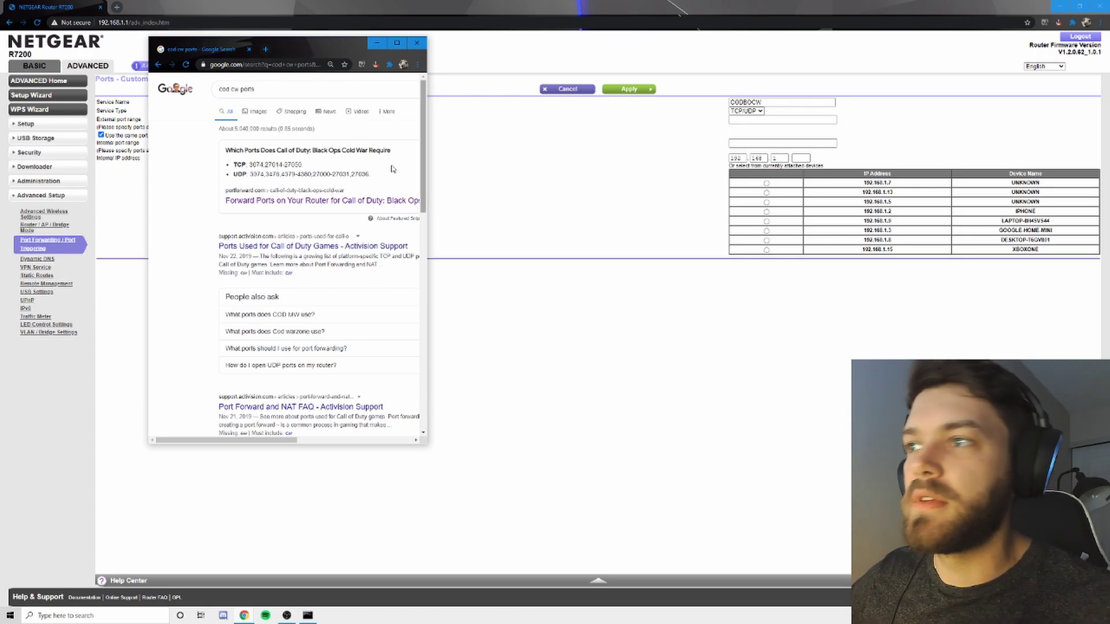
mouse_move(264, 164)
left_mouse_down()
mouse_move(301, 164)
mouse_move(249, 165)
left_mouse_up()
key("ctrl+c")
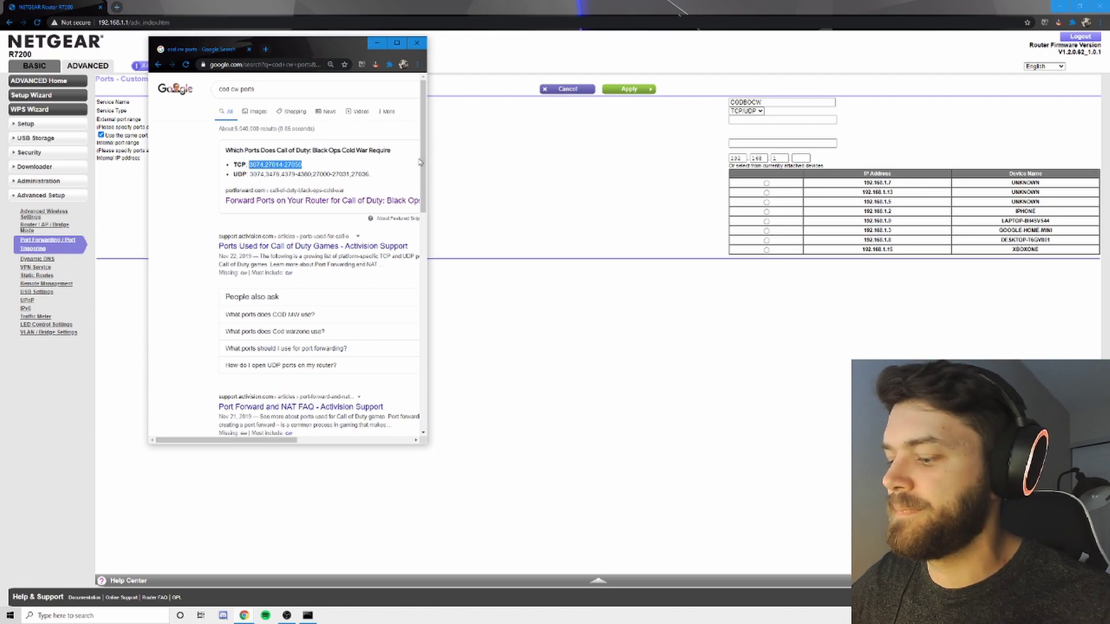
left_click(746, 111)
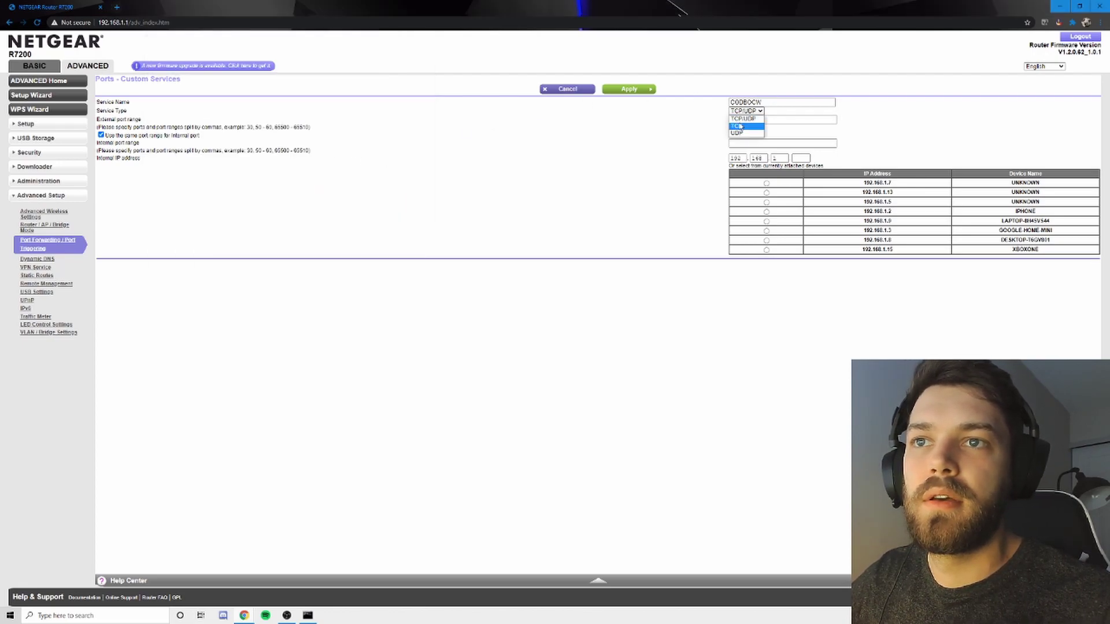
left_click(740, 126)
left_click(745, 120)
key("ctrl+v")
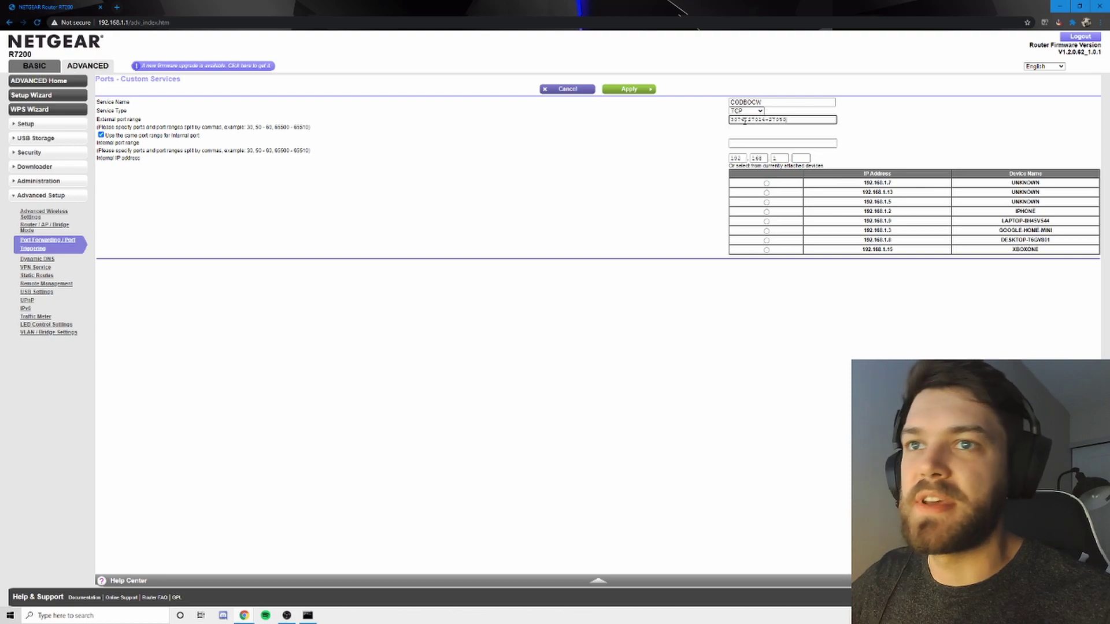
key("Tab")
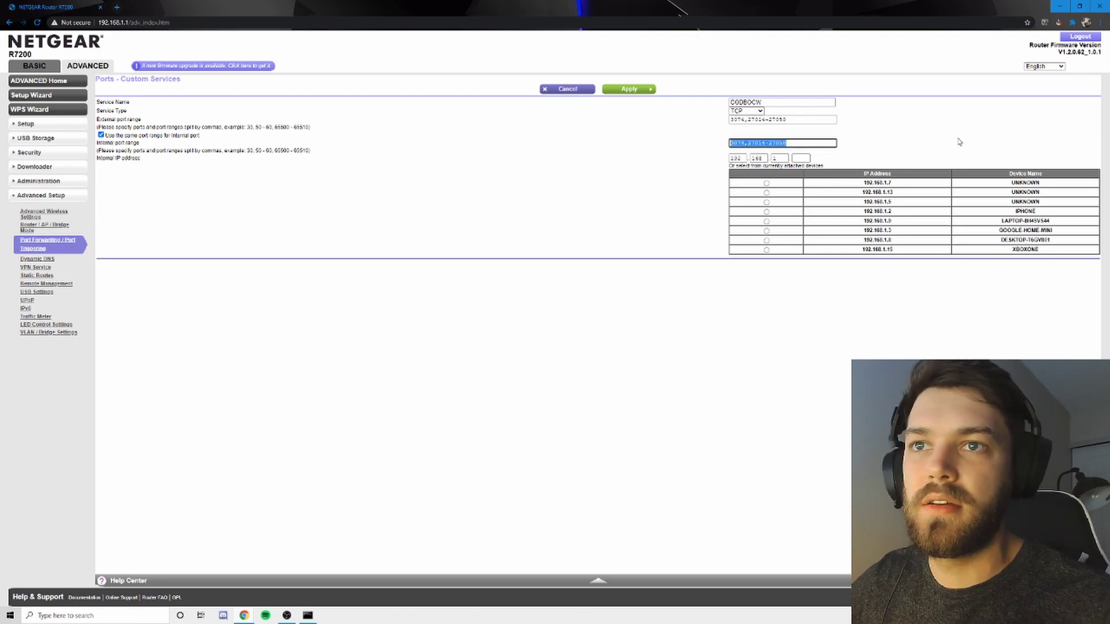
left_click(917, 145)
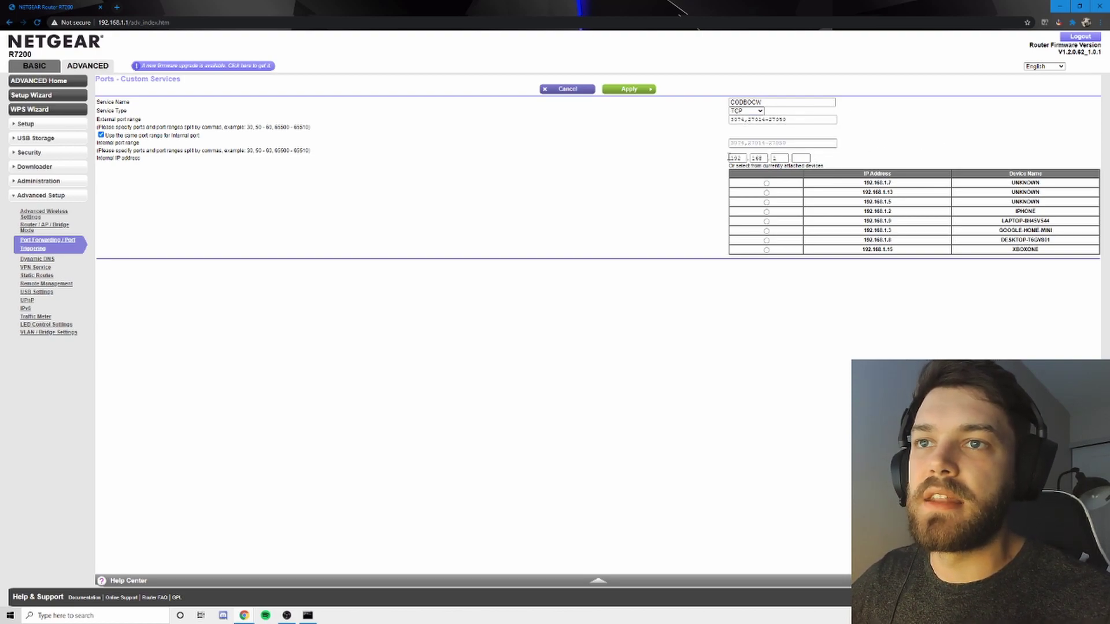
key("shift+Tab")
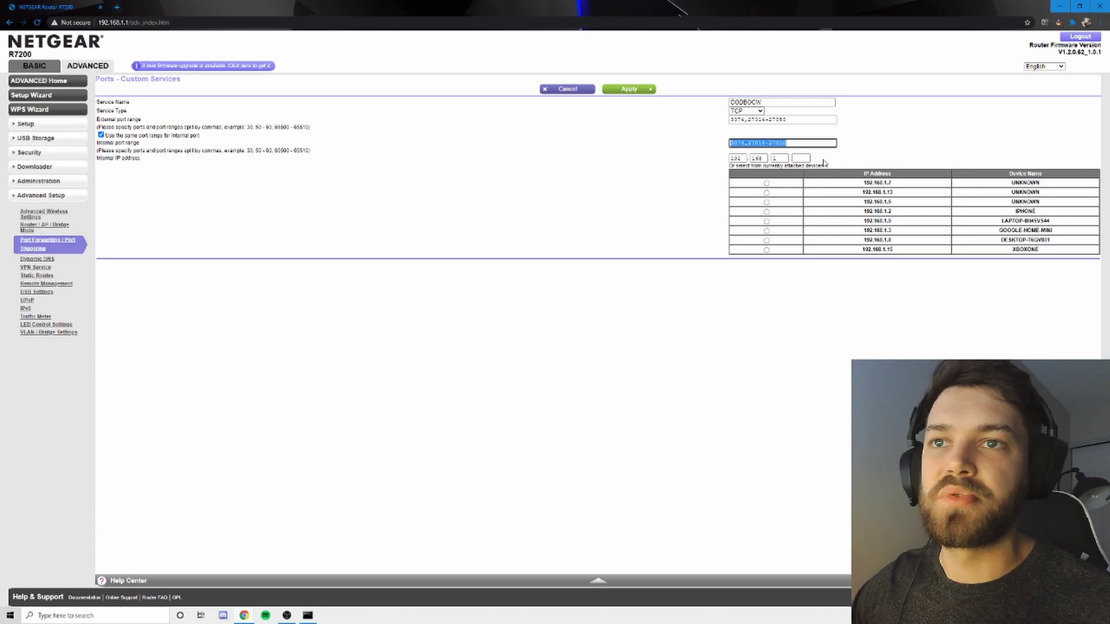
left_click(816, 183)
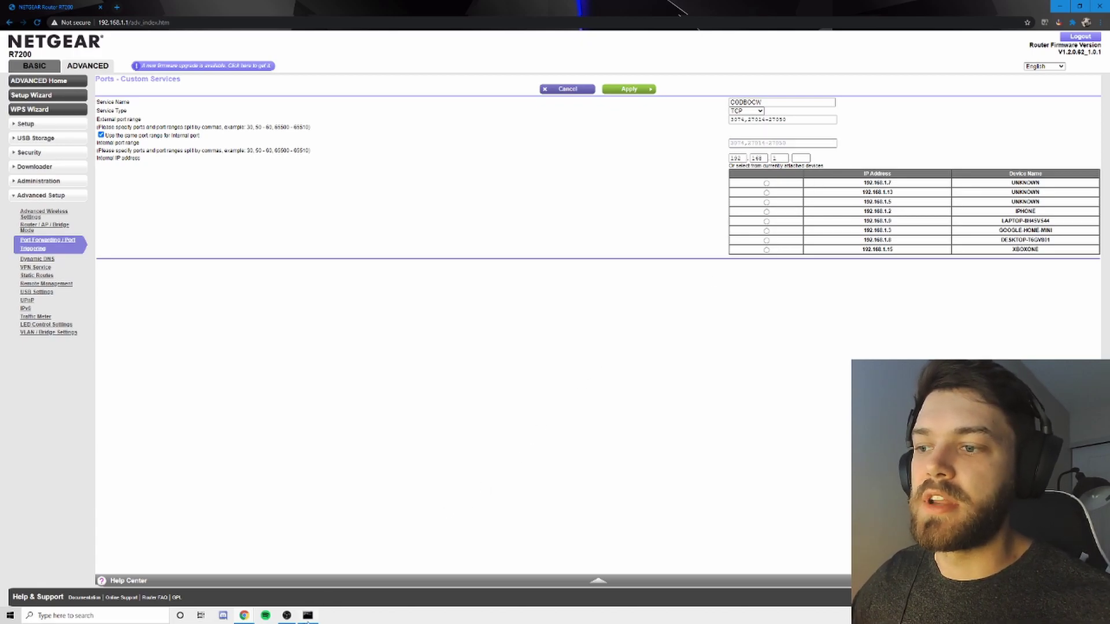
Look up the PC's IPv4 address 192.168.1.8 and use it as the internal IP address.
key("alt+Tab")
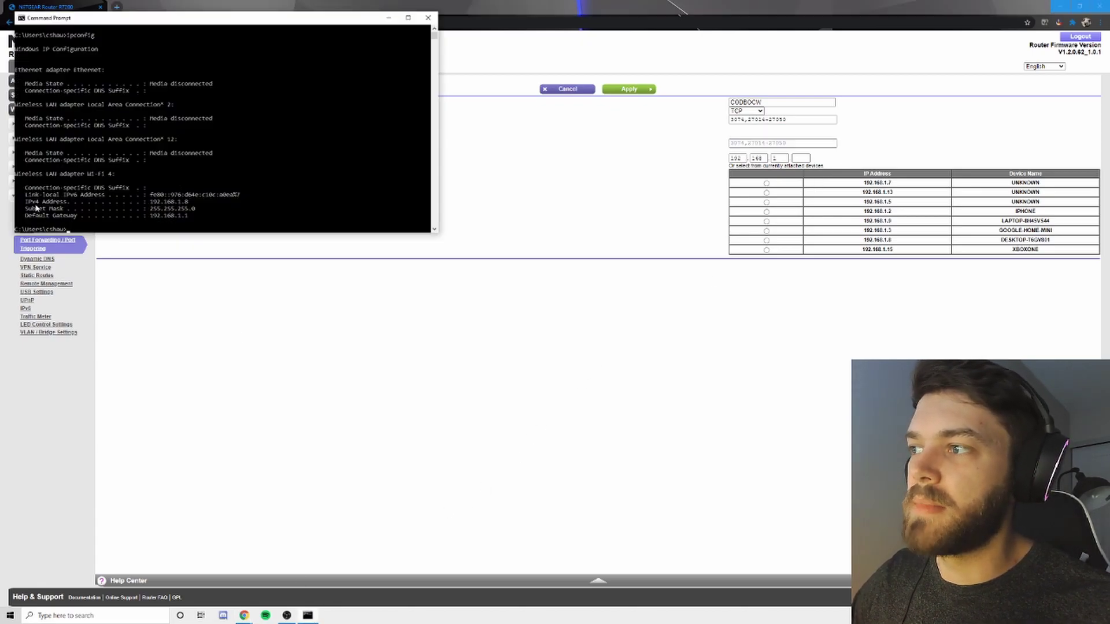
left_click_drag(29, 202, 187, 202)
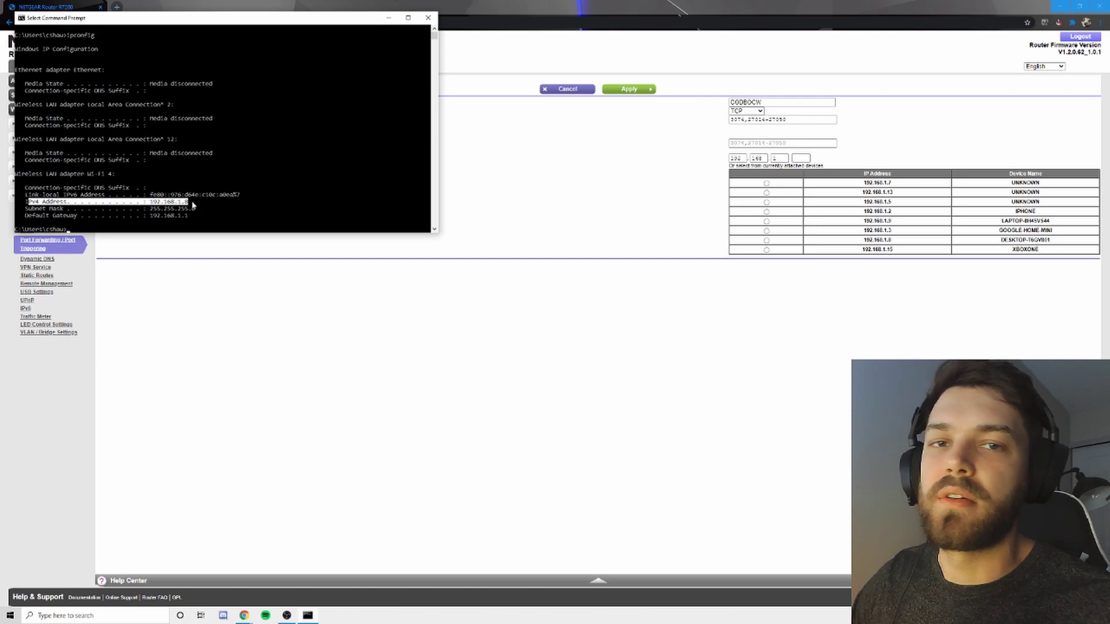
left_click(388, 18)
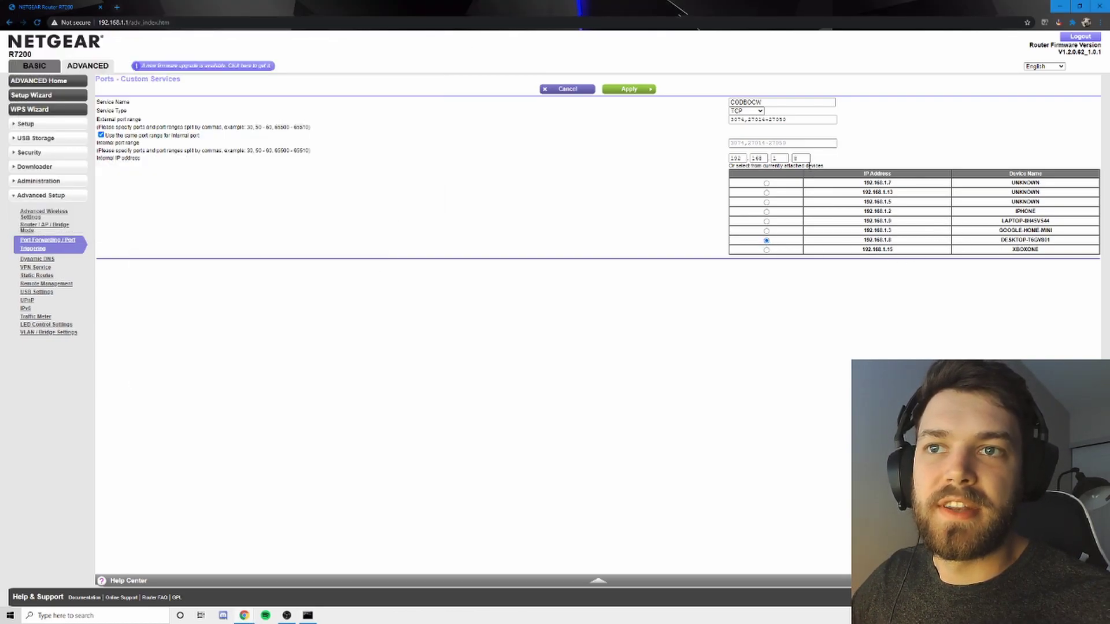
double_click(800, 158)
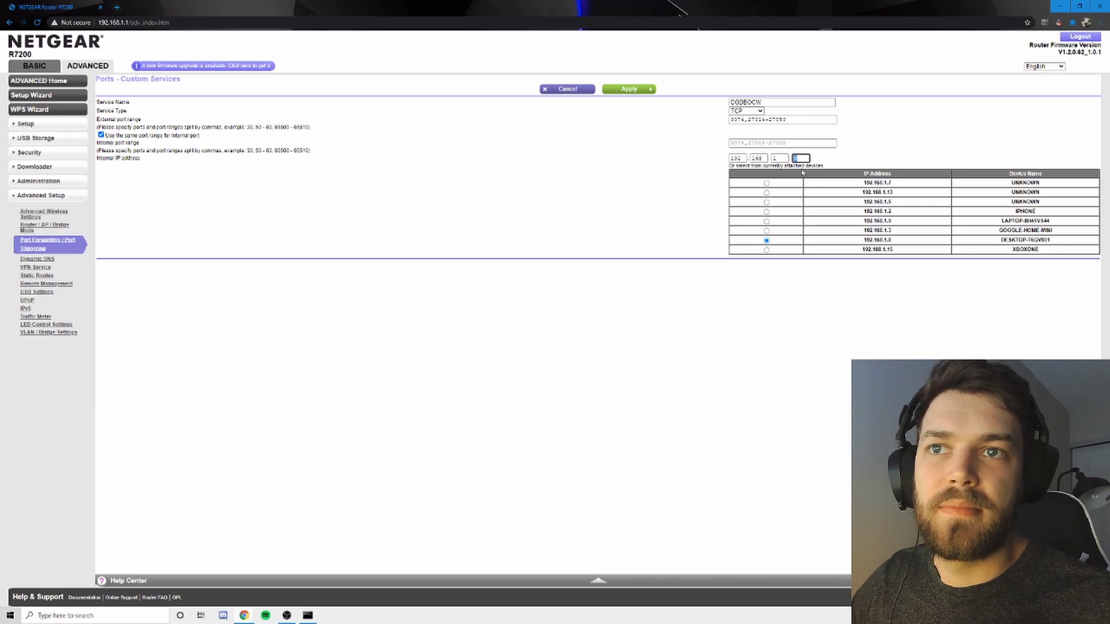
left_click(896, 159)
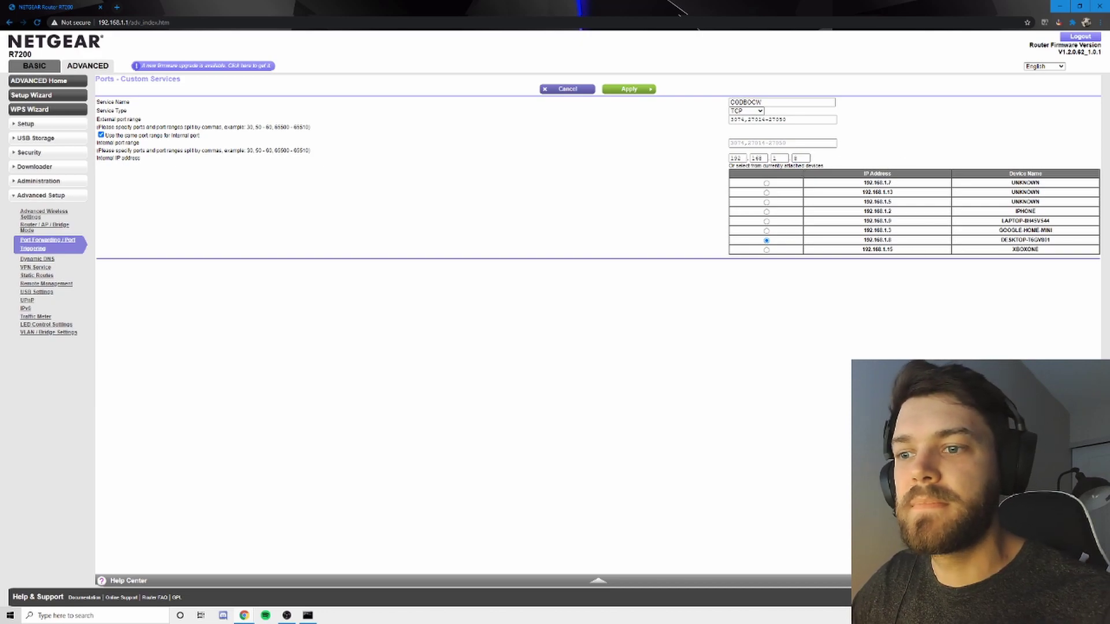
Apply the TCP service, dismiss the ports-in-use warning, and start another custom service.
left_click(647, 91)
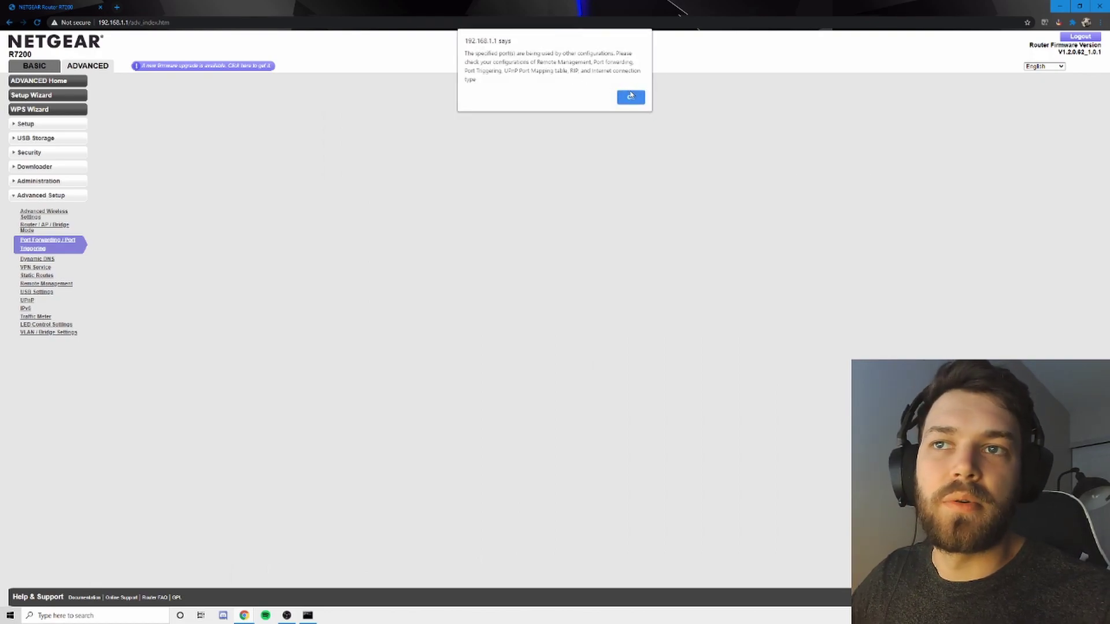
left_click(633, 103)
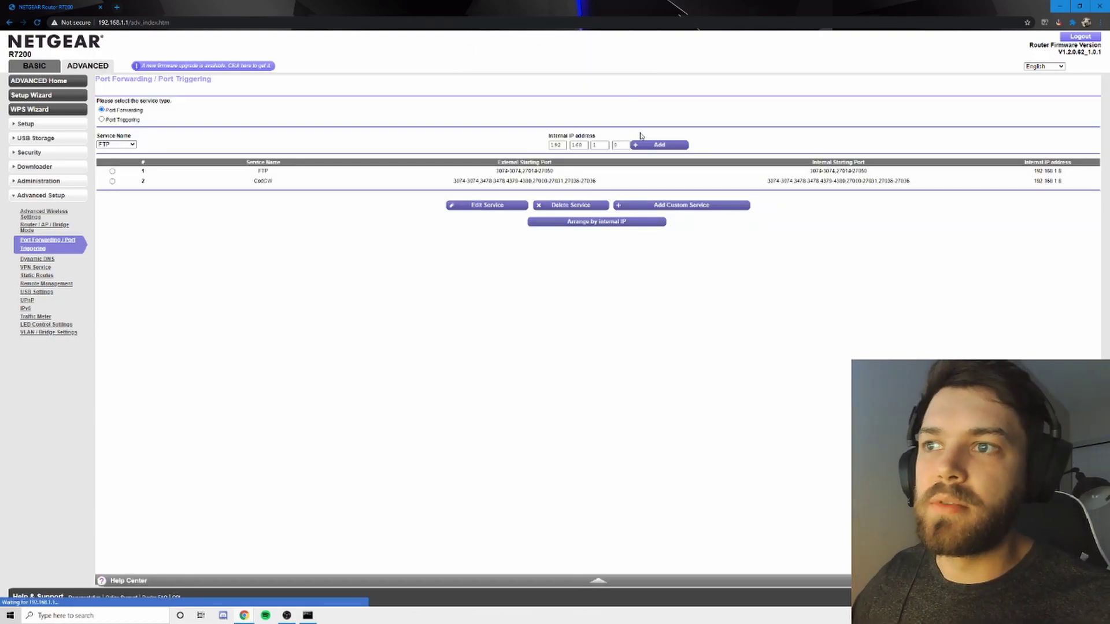
left_click(692, 207)
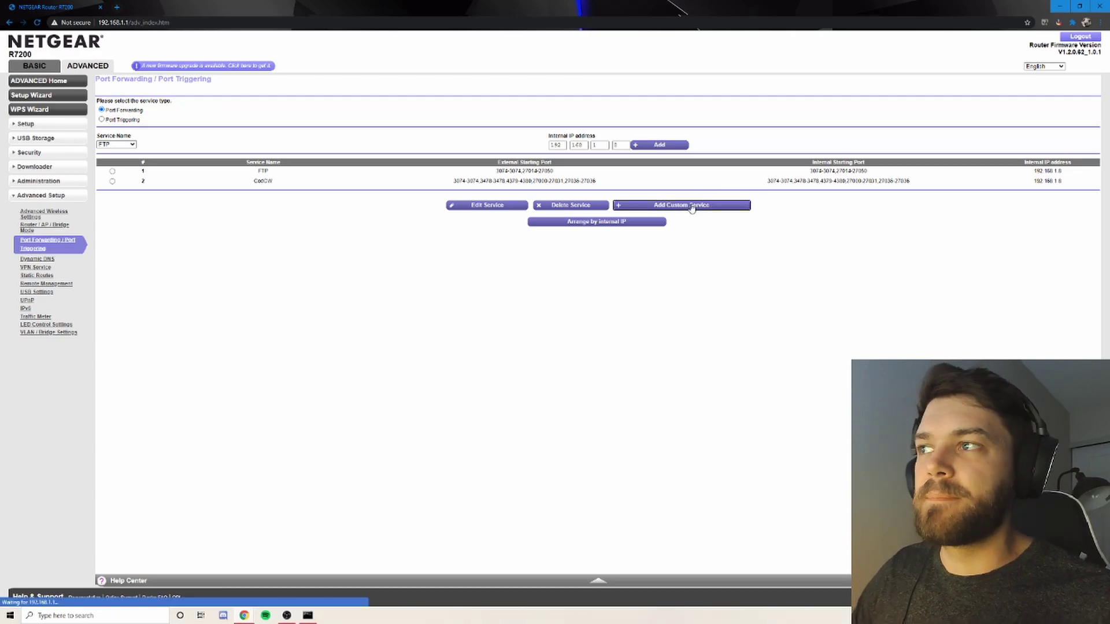
Name the new service CODBOCW1 and set its type to UDP.
left_click(770, 102)
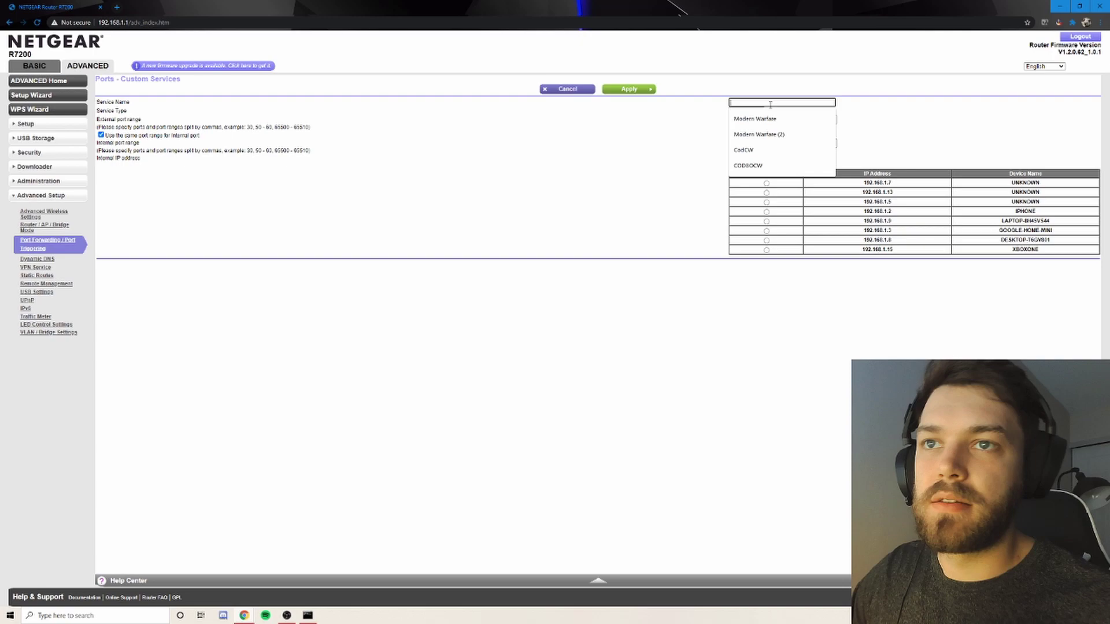
type("MOD")
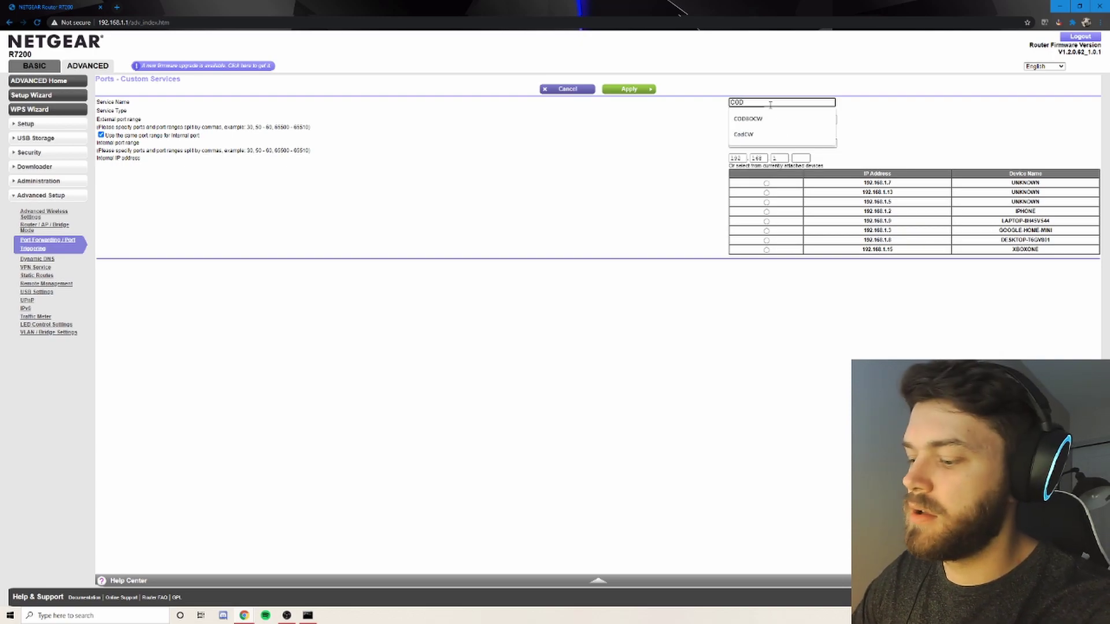
type("BOCW")
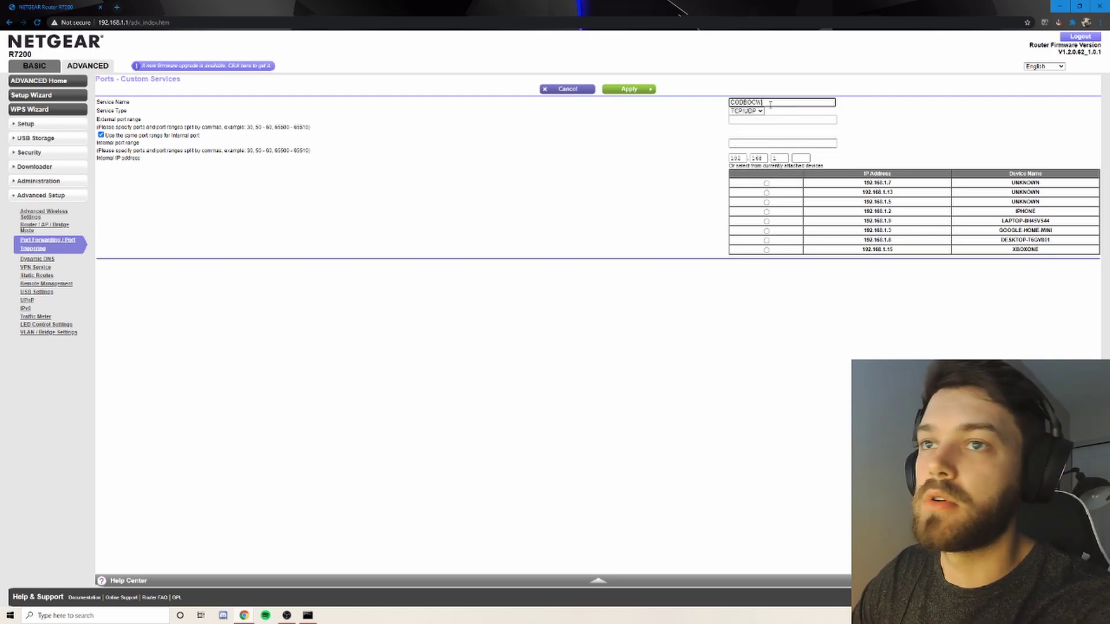
type("1")
left_click(745, 110)
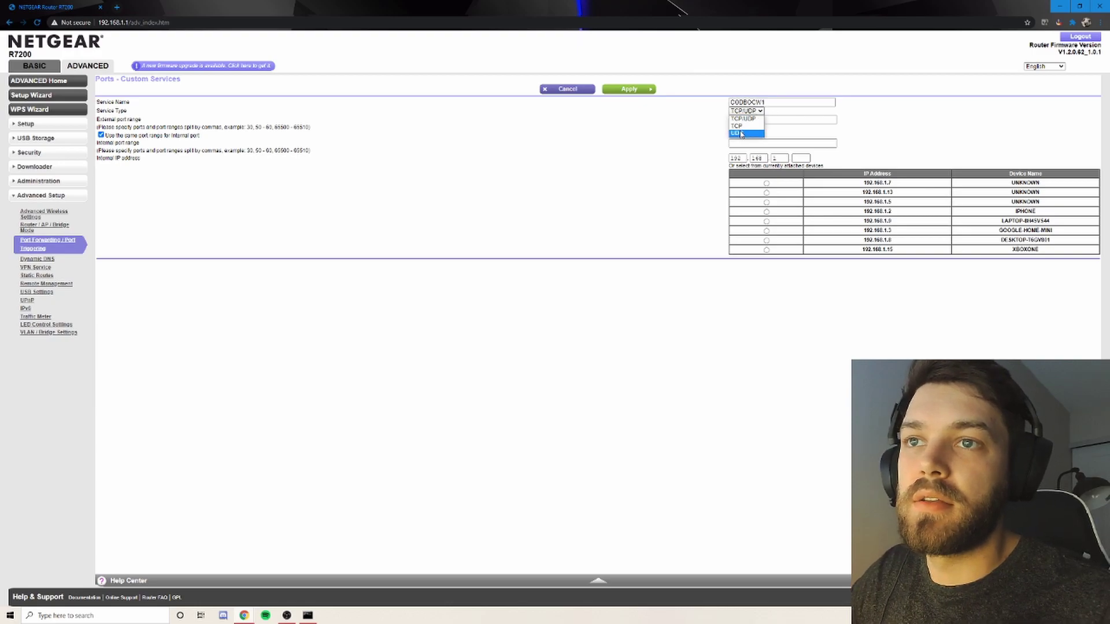
left_click(741, 133)
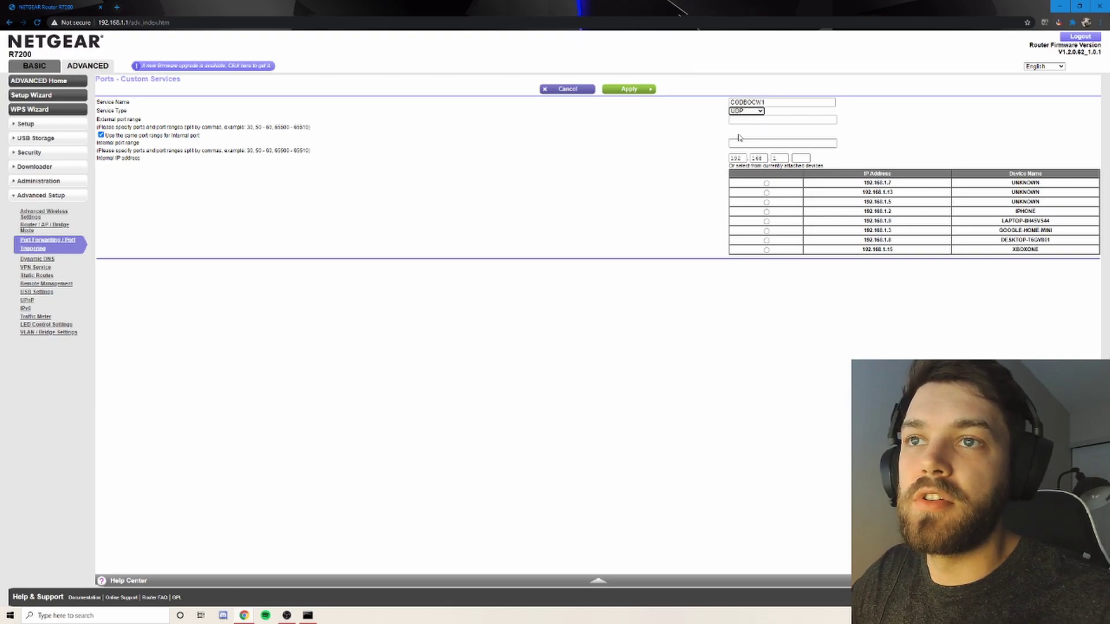
left_click(243, 616)
left_click(197, 572)
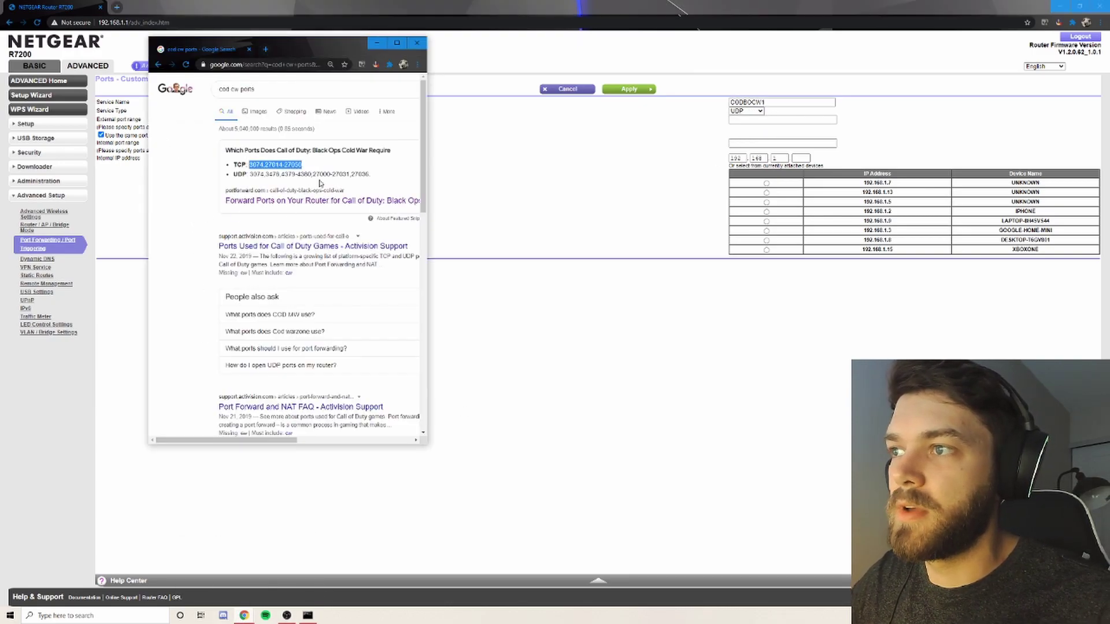
left_click_drag(370, 173, 250, 173)
key("ctrl+c")
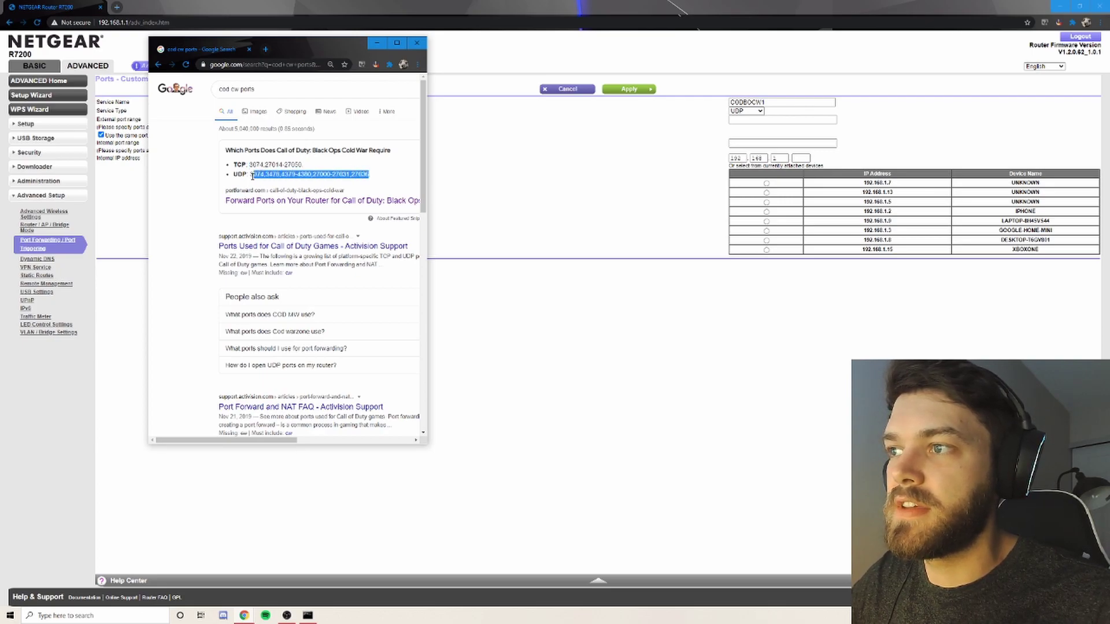
left_click(747, 120)
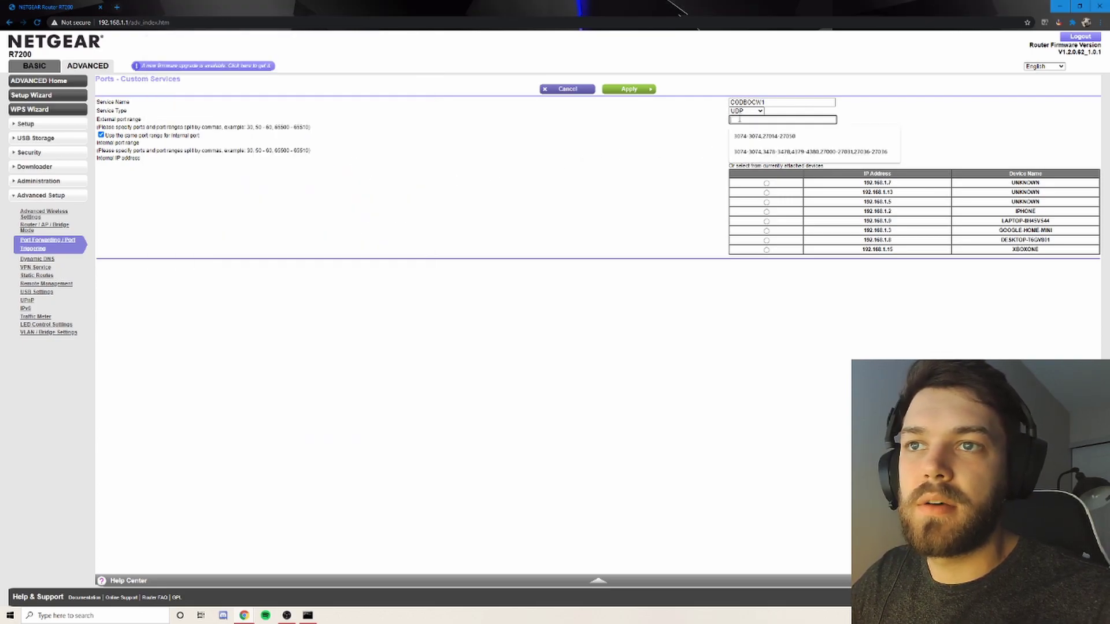
key("ctrl+v")
left_click(801, 158)
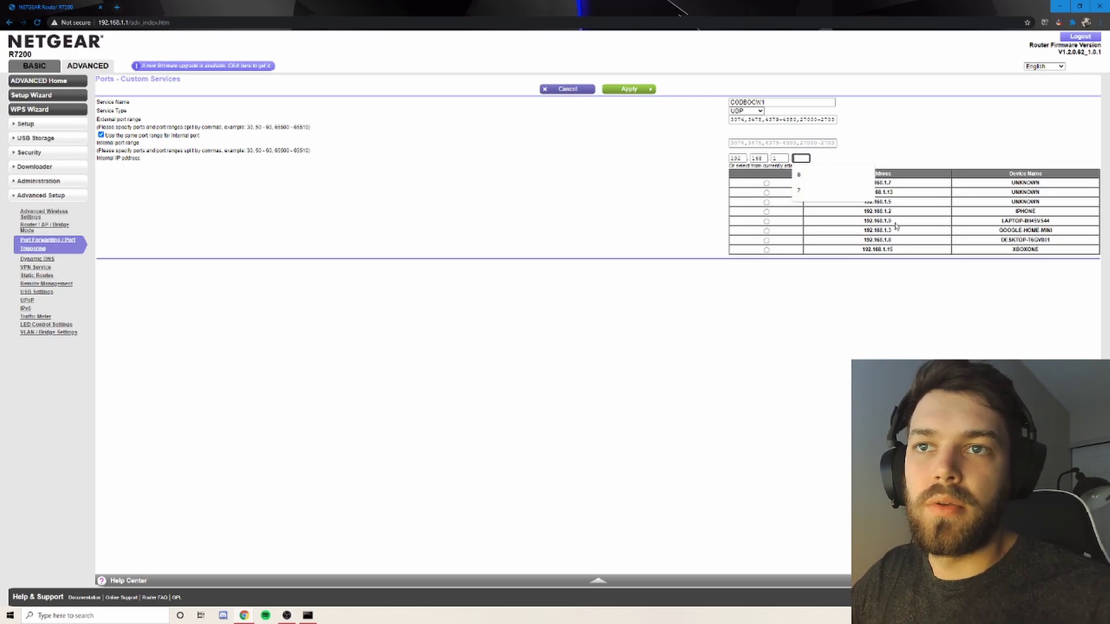
type("8")
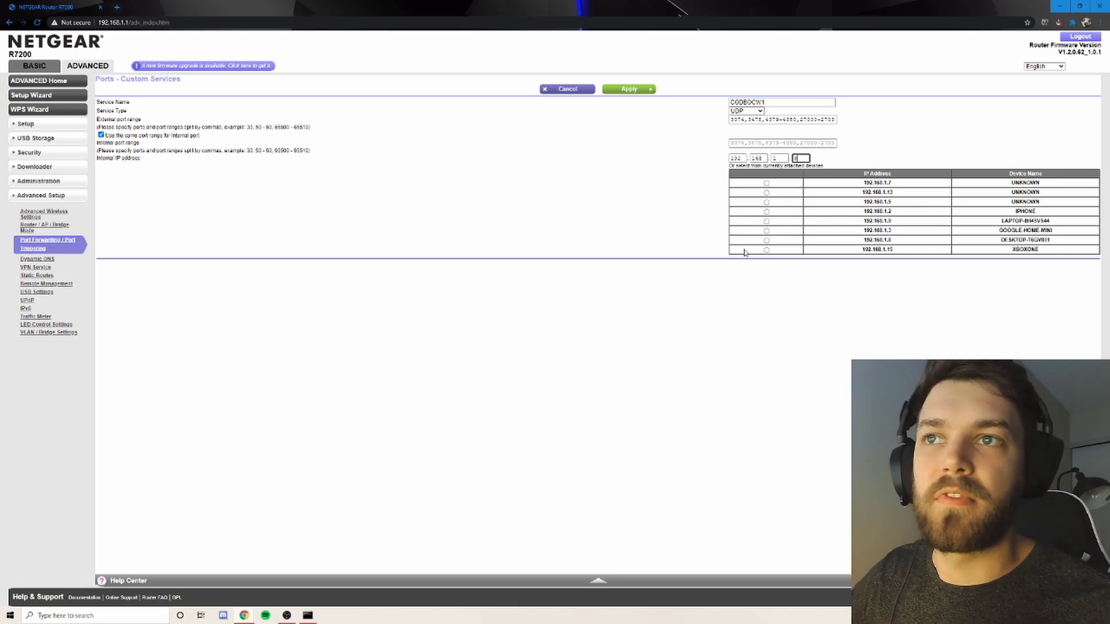
Apply the UDP service and dismiss the ports-in-use warning.
left_click(648, 90)
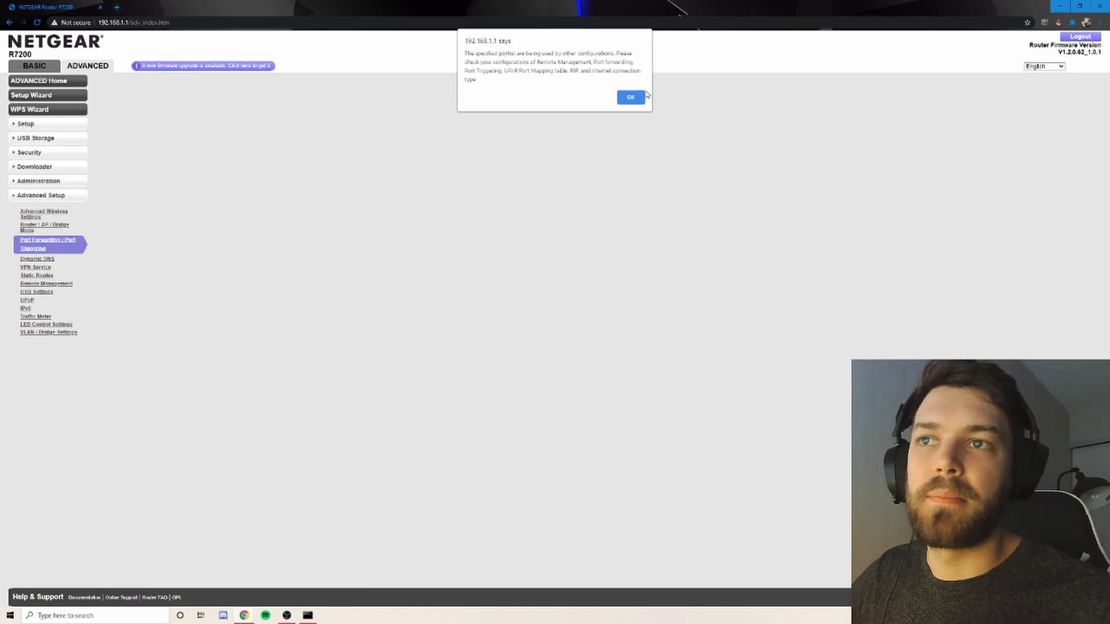
left_click(631, 101)
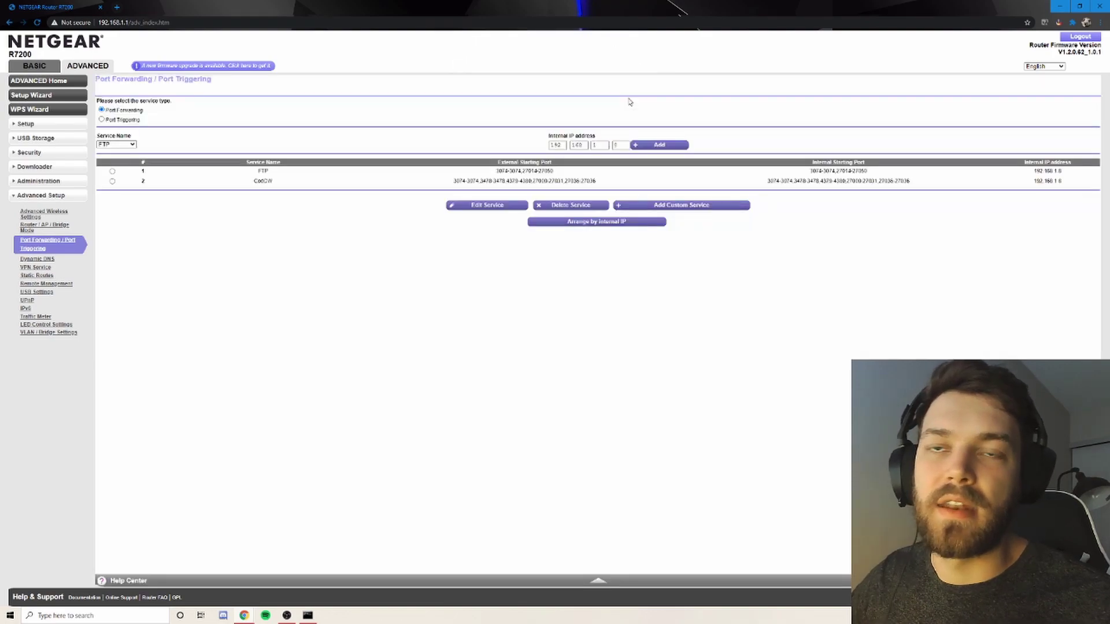